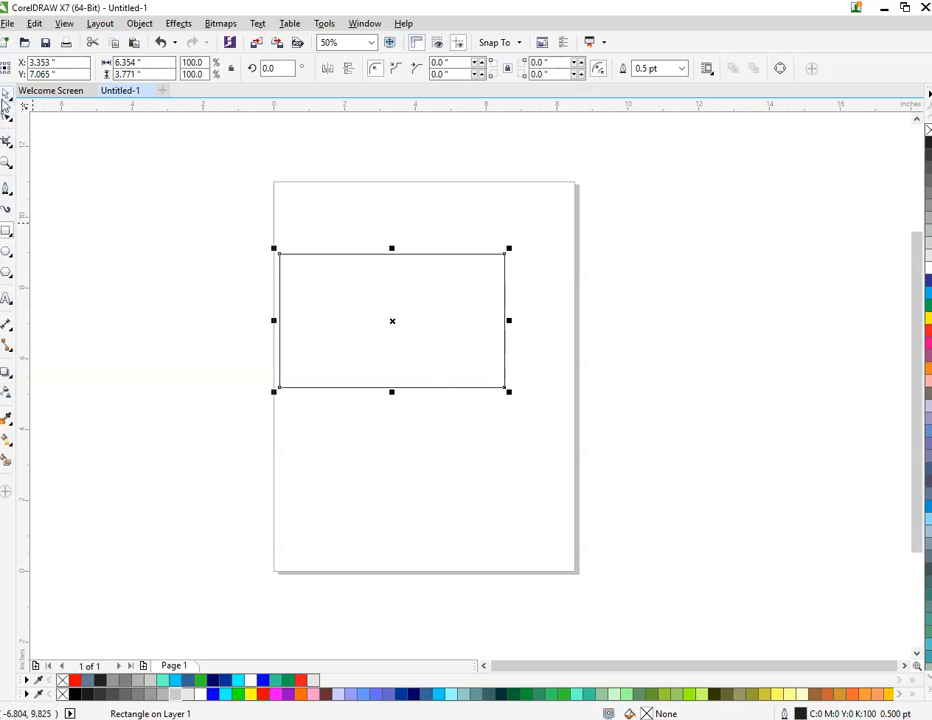
key(F10)
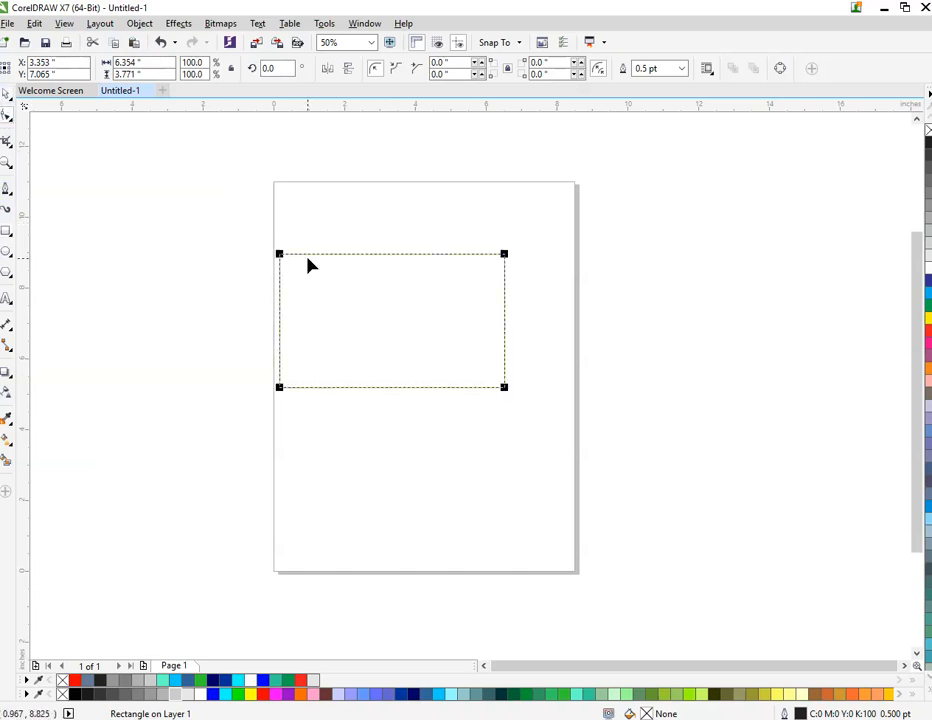
click(505, 254)
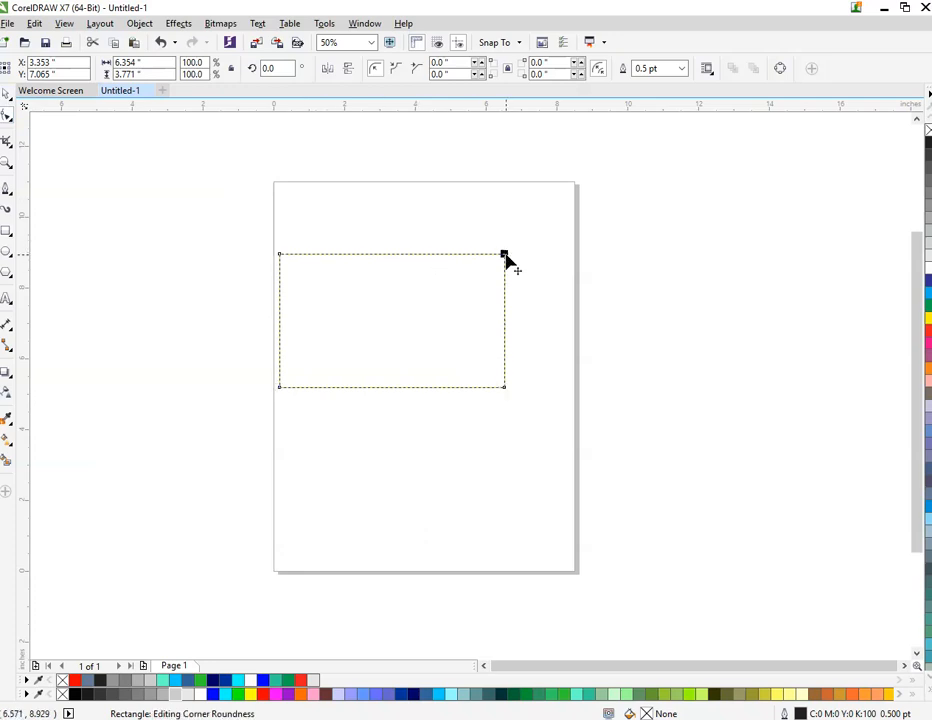
drag(505, 390, 507, 307)
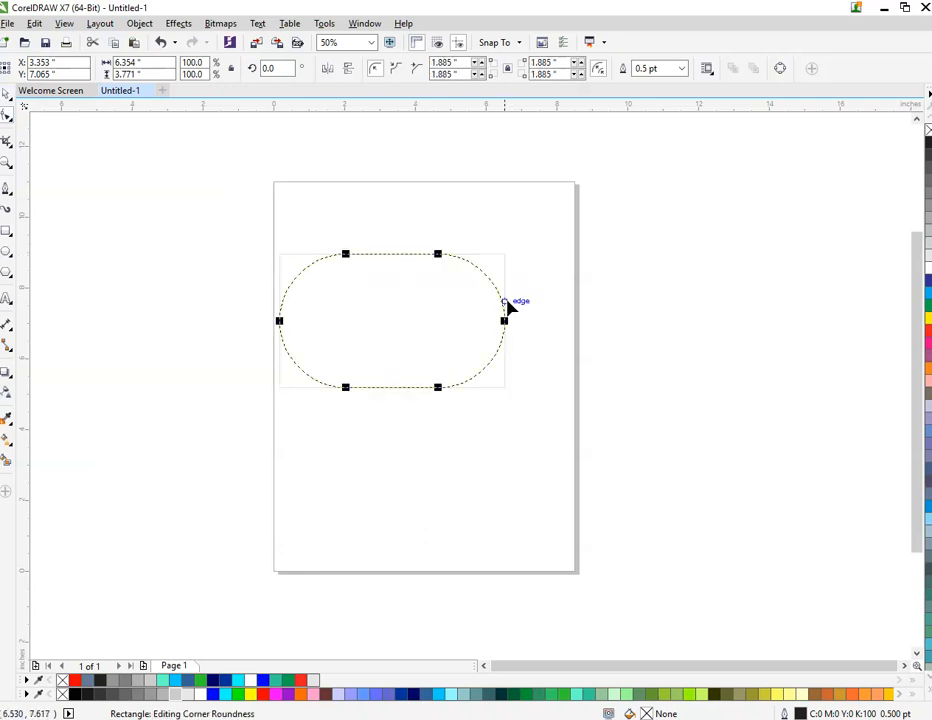
key(ctrl+z)
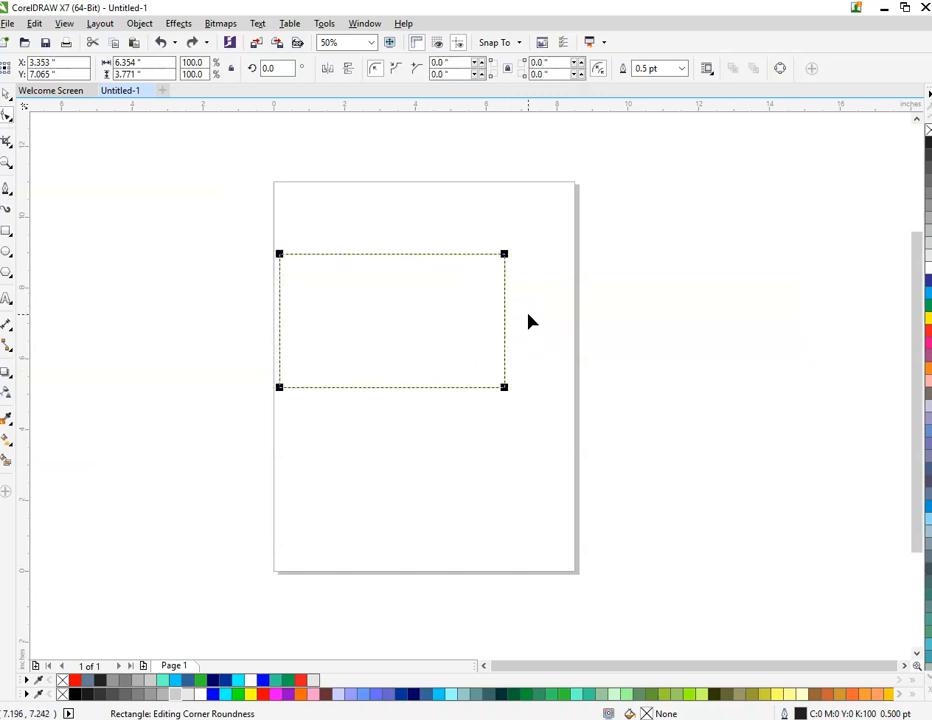
- Round only the rectangle's two right corners to a 1.885 in radius, forming a D shape
click(505, 255)
drag(507, 393, 535, 291)
key(space)
scroll(435, 308, up, 2)
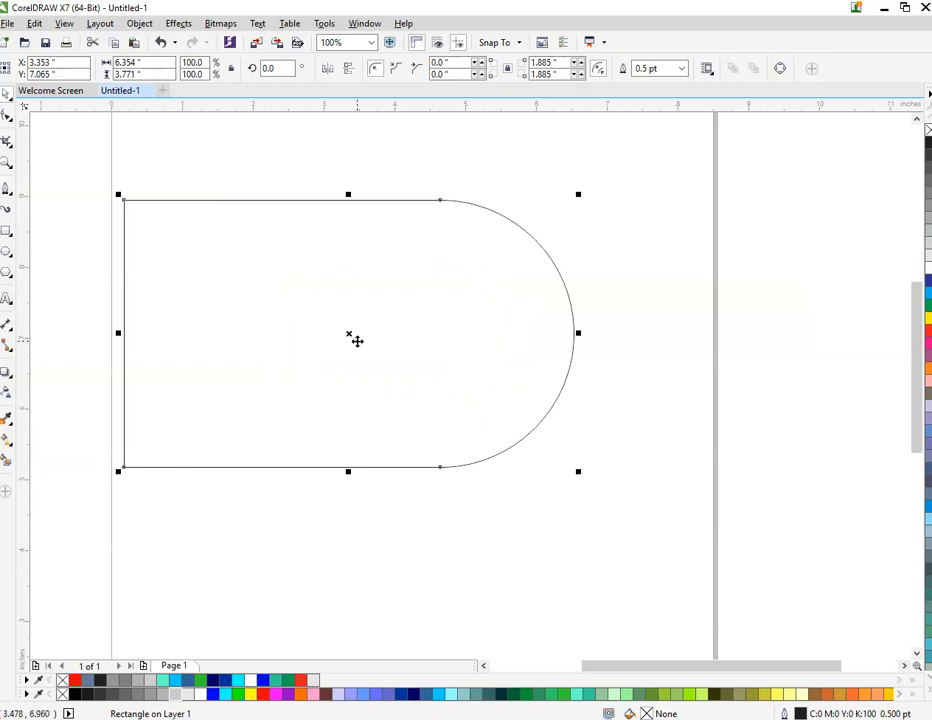
- Place an overlapping copy of the D shape below the original, widen it to about 7.2 in and stretch it slightly downward
drag(356, 340, 364, 428)
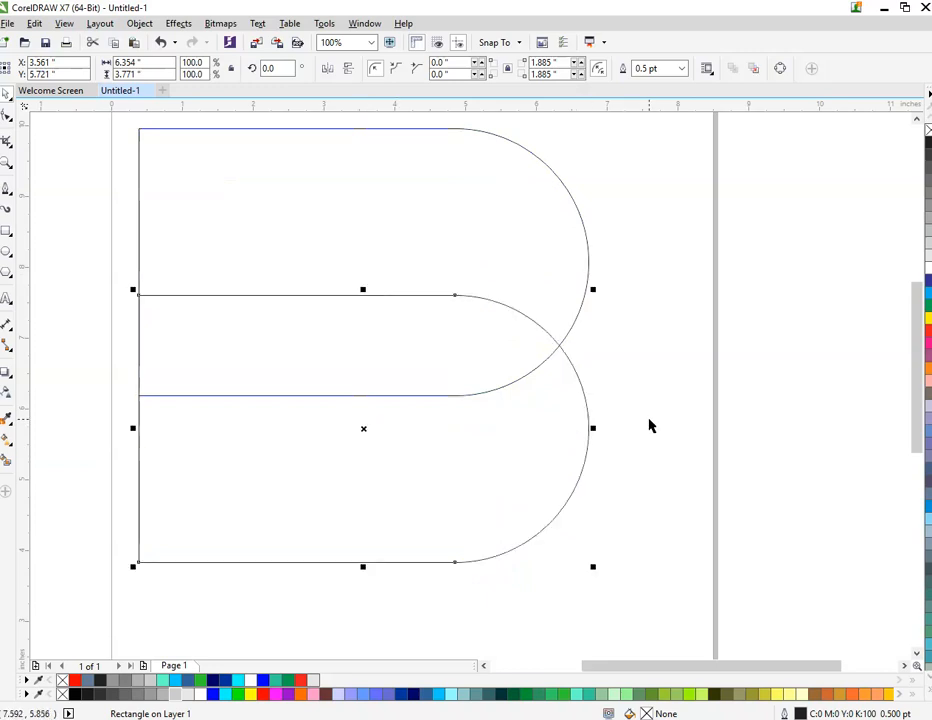
drag(595, 428, 652, 426)
scroll(627, 412, down, 2)
scroll(620, 408, up, 2)
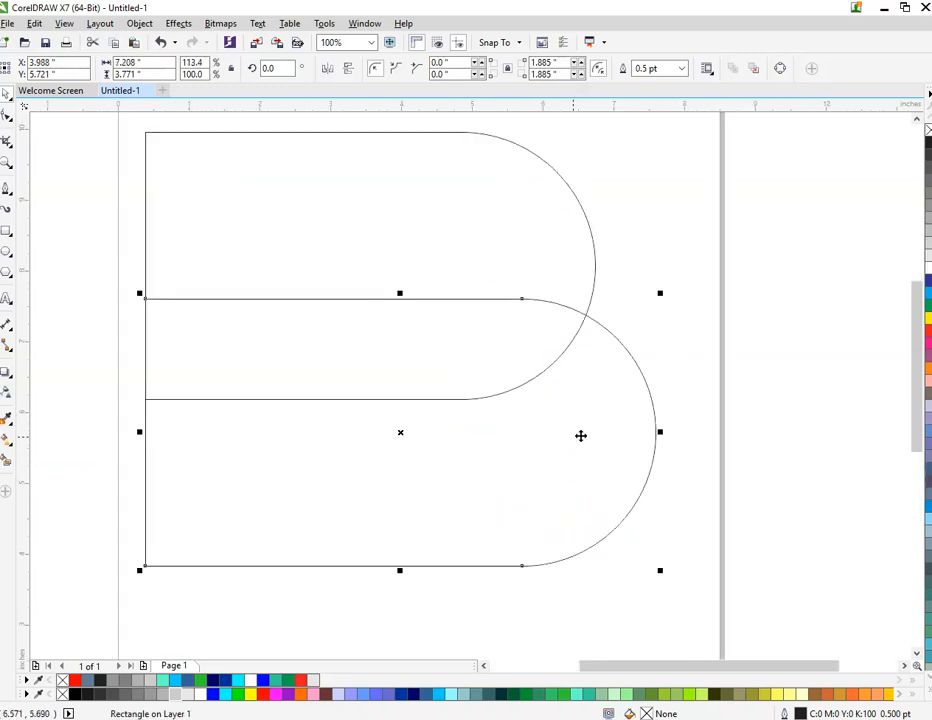
drag(401, 571, 404, 593)
- Weld the two overlapping D shapes into a single B-shaped outline
scroll(500, 514, down, 2)
click(223, 360)
drag(243, 314, 597, 634)
click(401, 67)
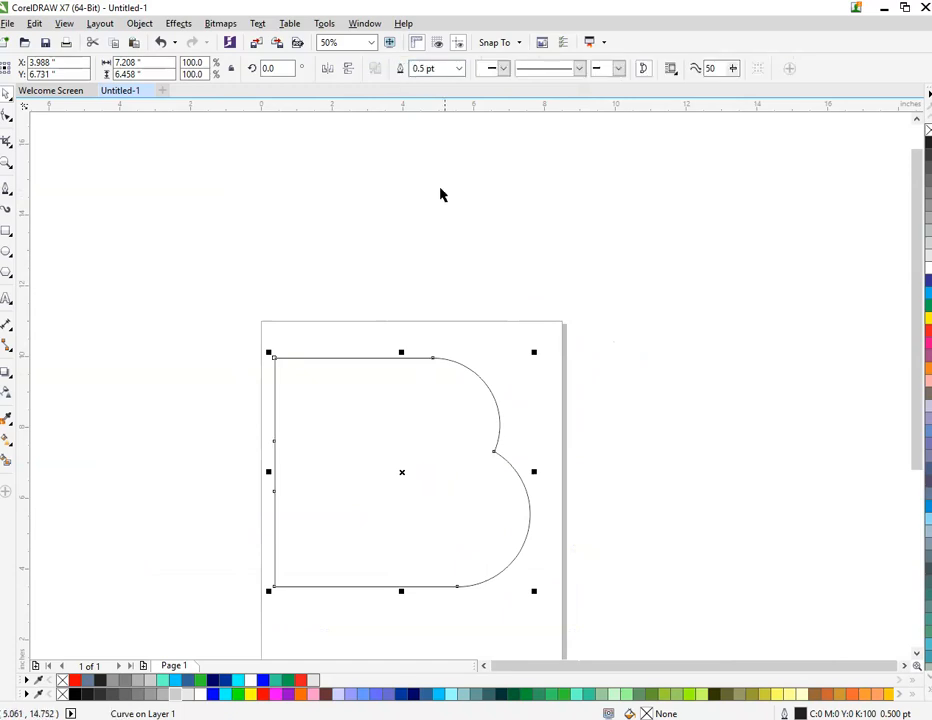
click(441, 193)
- Remove the extra nodes on the B's straight left edge and shift that edge inward until the shape is about 5.29 in wide
click(349, 476)
key(F10)
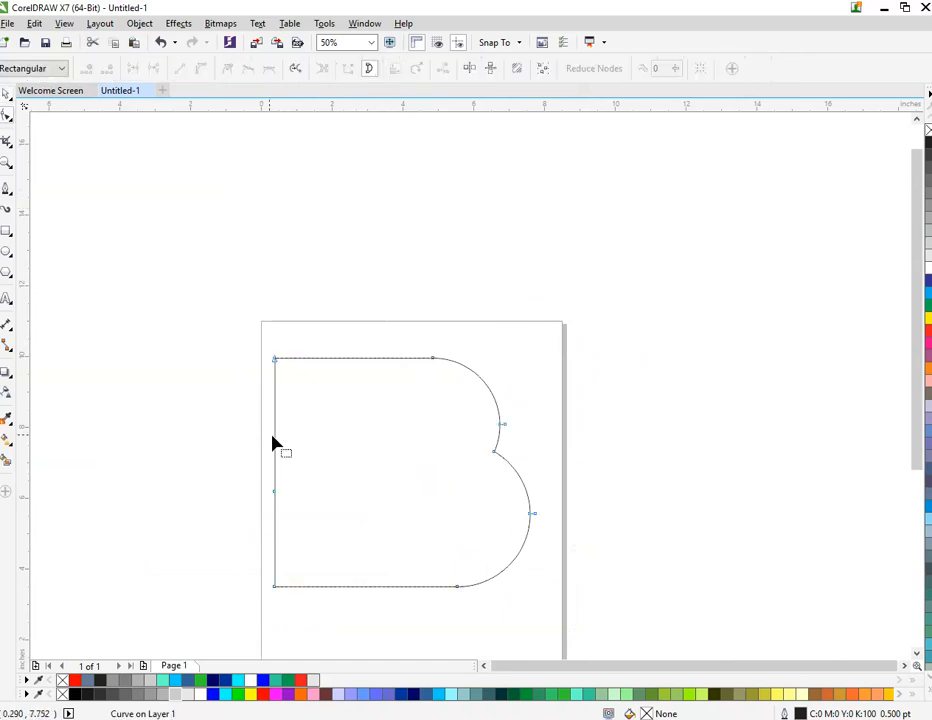
drag(252, 387, 322, 514)
drag(246, 324, 343, 590)
key(space)
- Move the B shape slightly left on the page, to about X 4.53 in
scroll(358, 453, down, 2)
scroll(389, 545, up, 2)
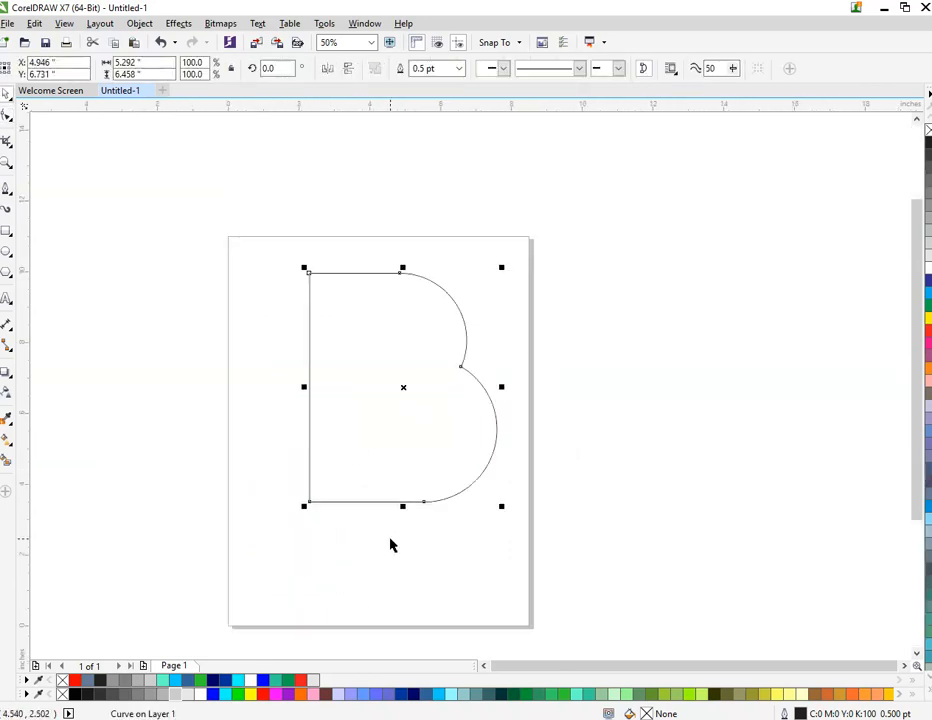
drag(415, 462, 401, 462)
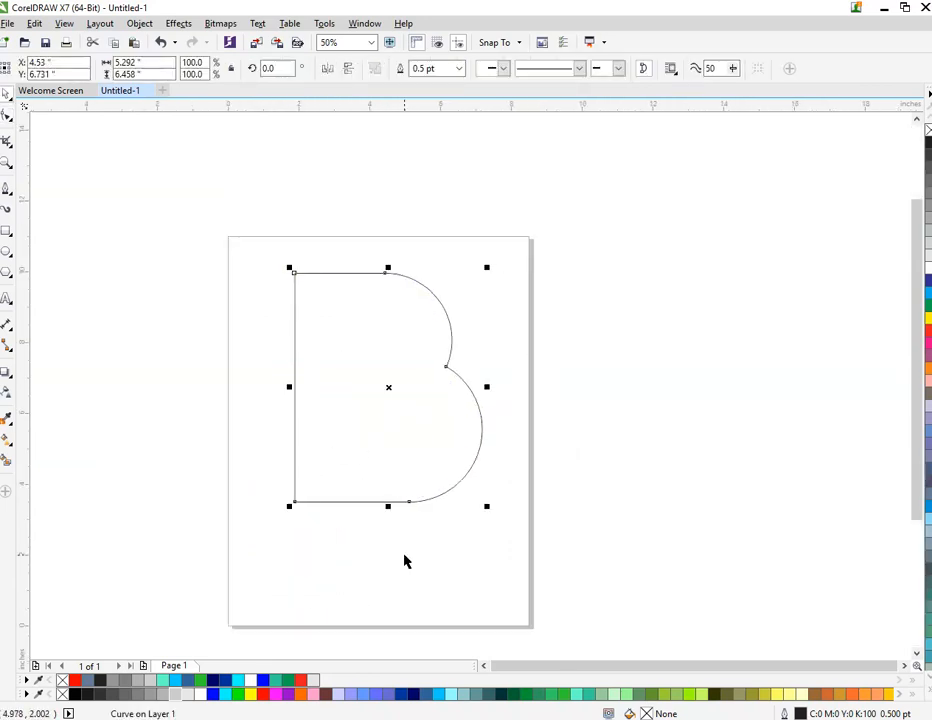
click(404, 555)
scroll(358, 506, up, 1)
scroll(358, 504, down, 1)
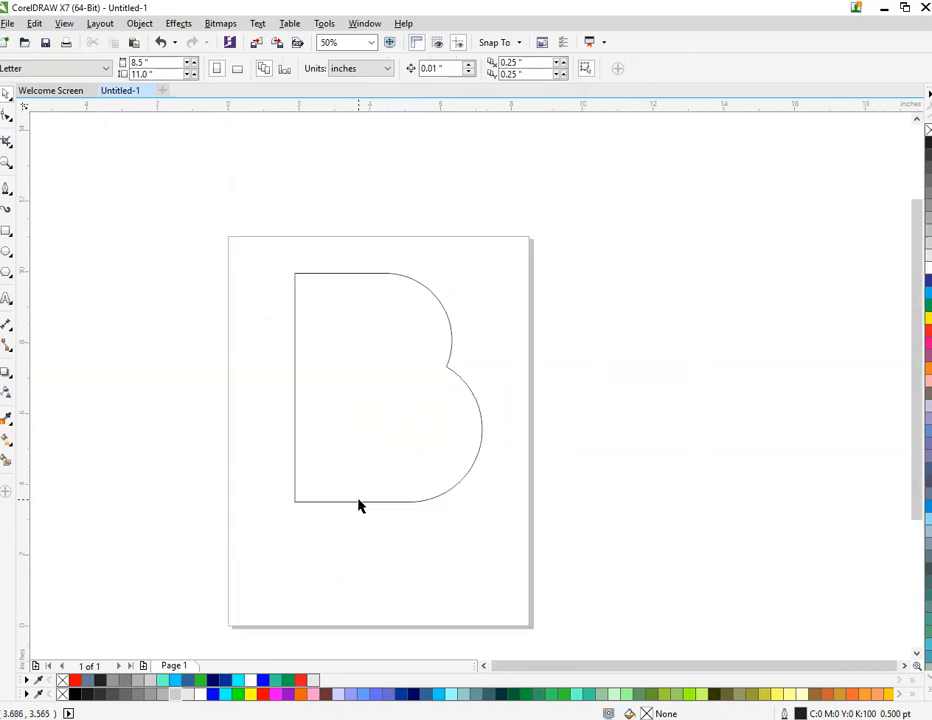
scroll(361, 461, up, 1)
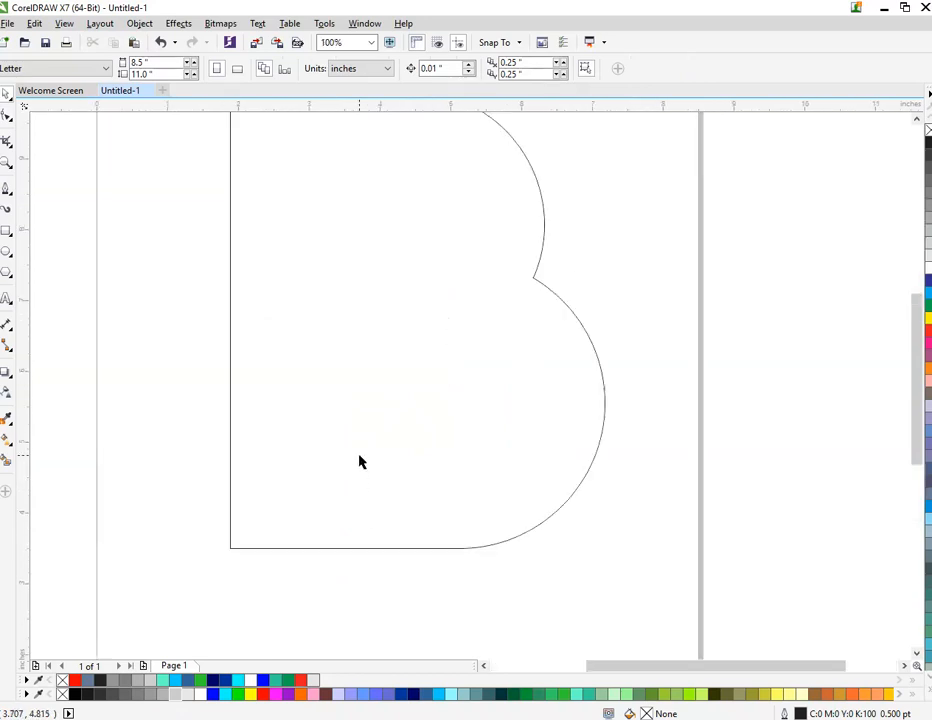
click(7, 191)
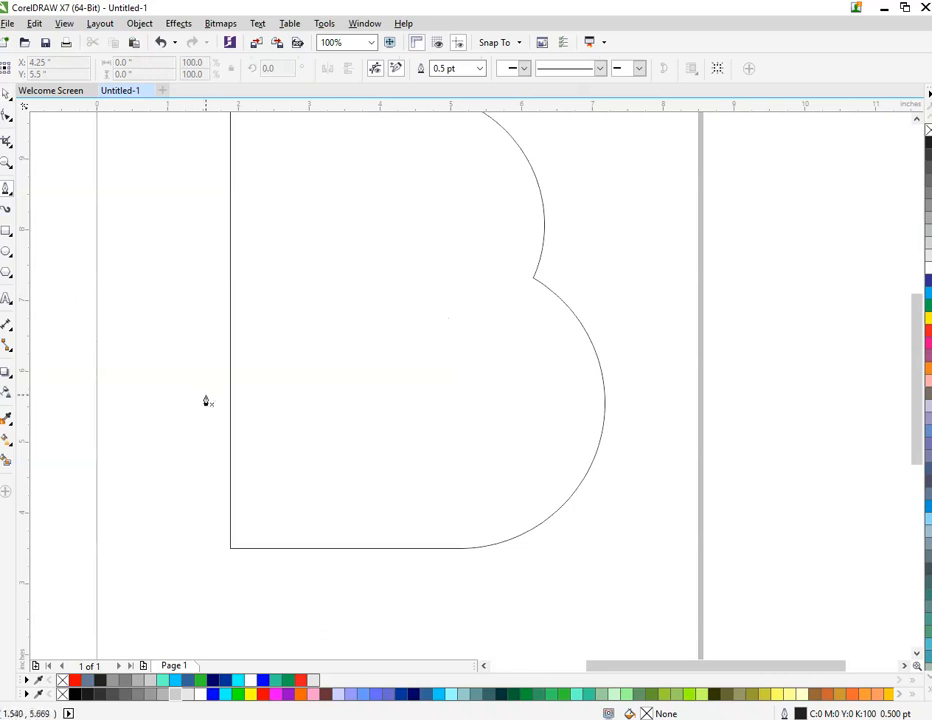
click(193, 376)
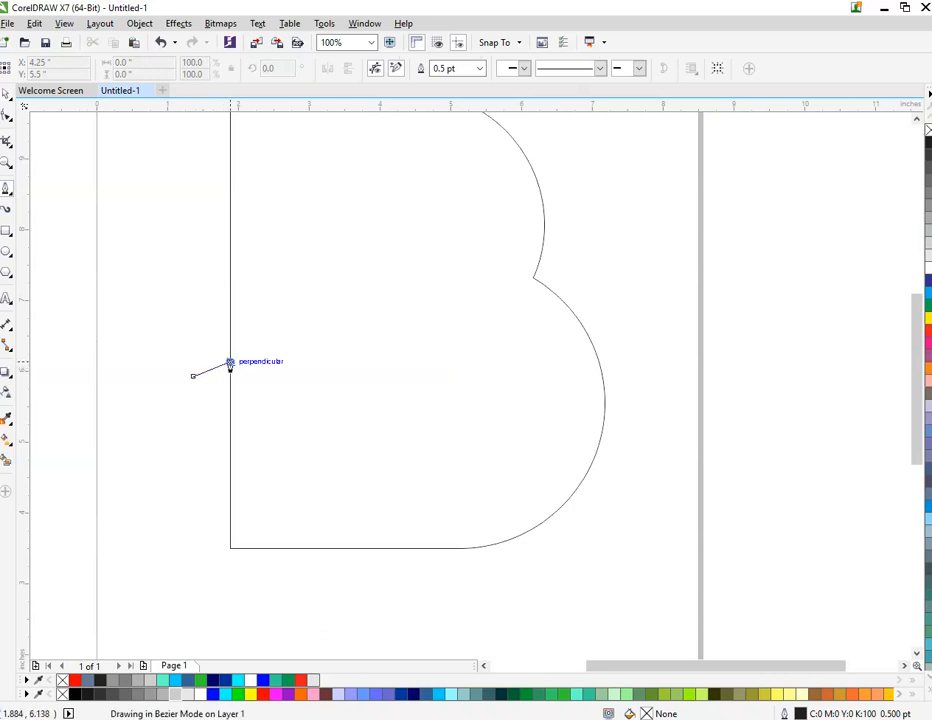
click(231, 361)
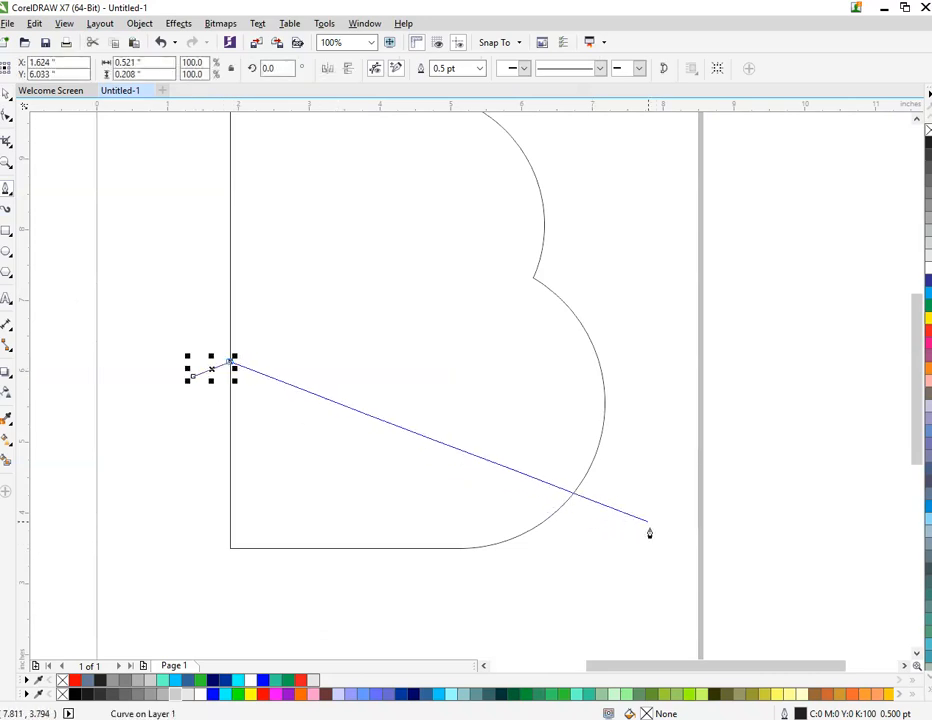
click(586, 476)
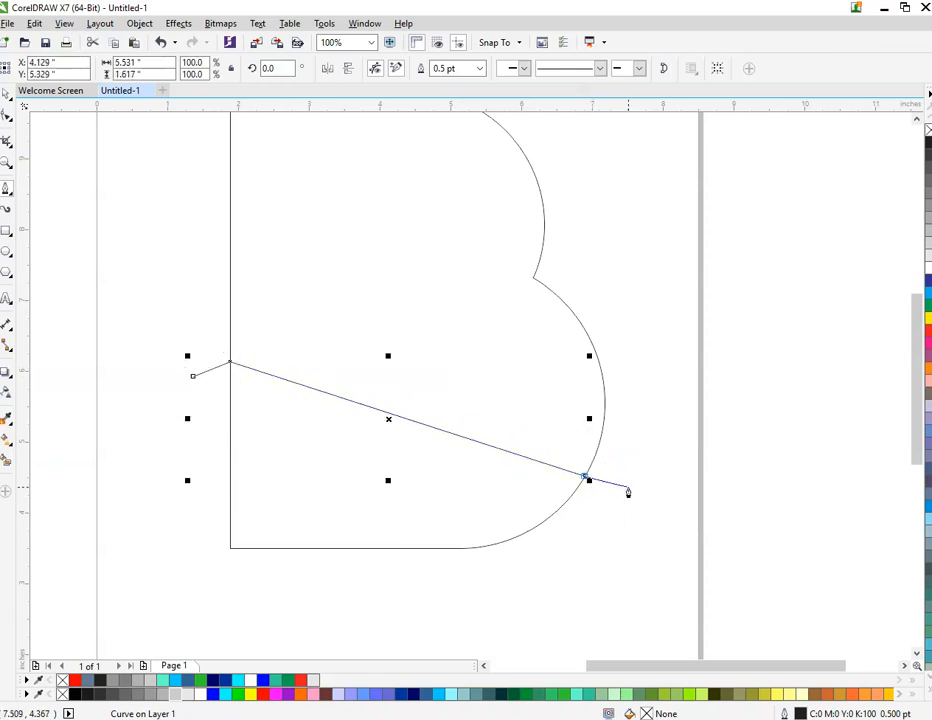
click(622, 471)
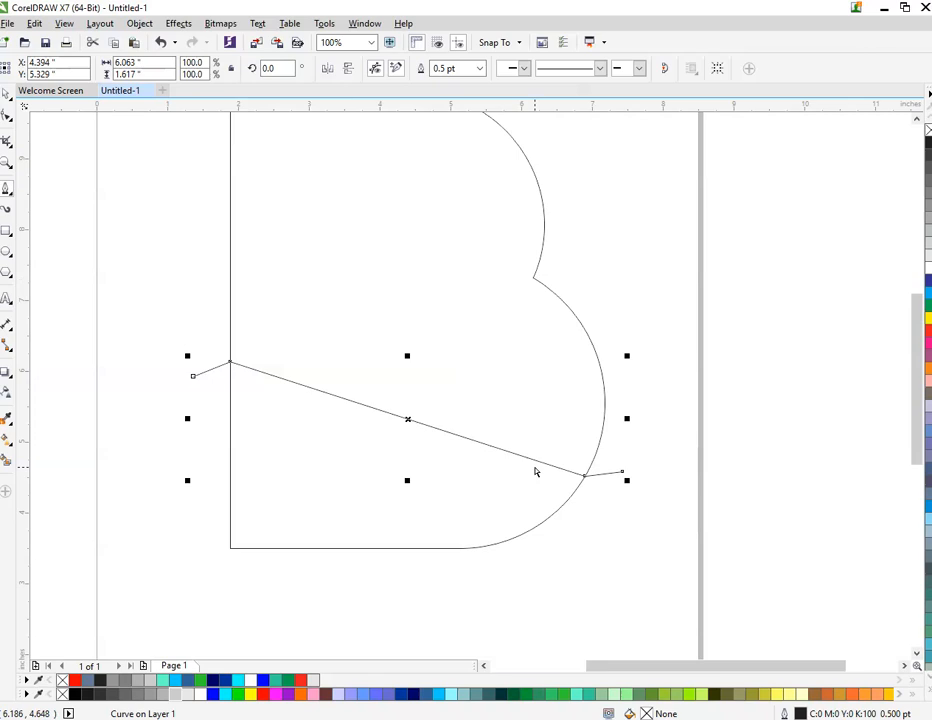
key(Delete)
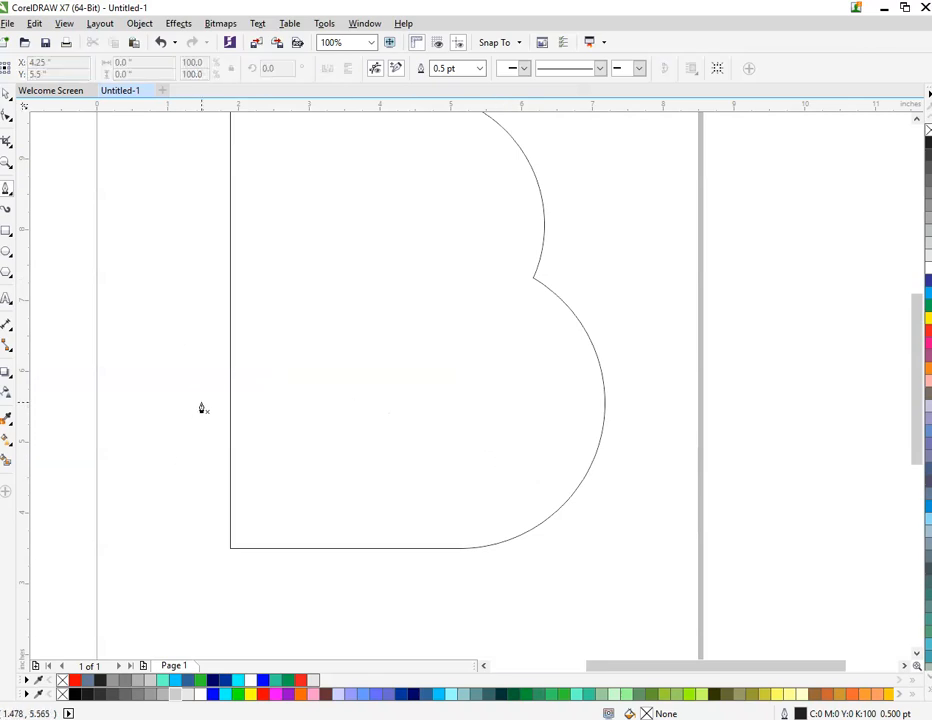
- Draw a four-node Bézier line about 5.87 in wide across the B's lower half, with both ends extending past the outline
click(193, 412)
click(232, 385)
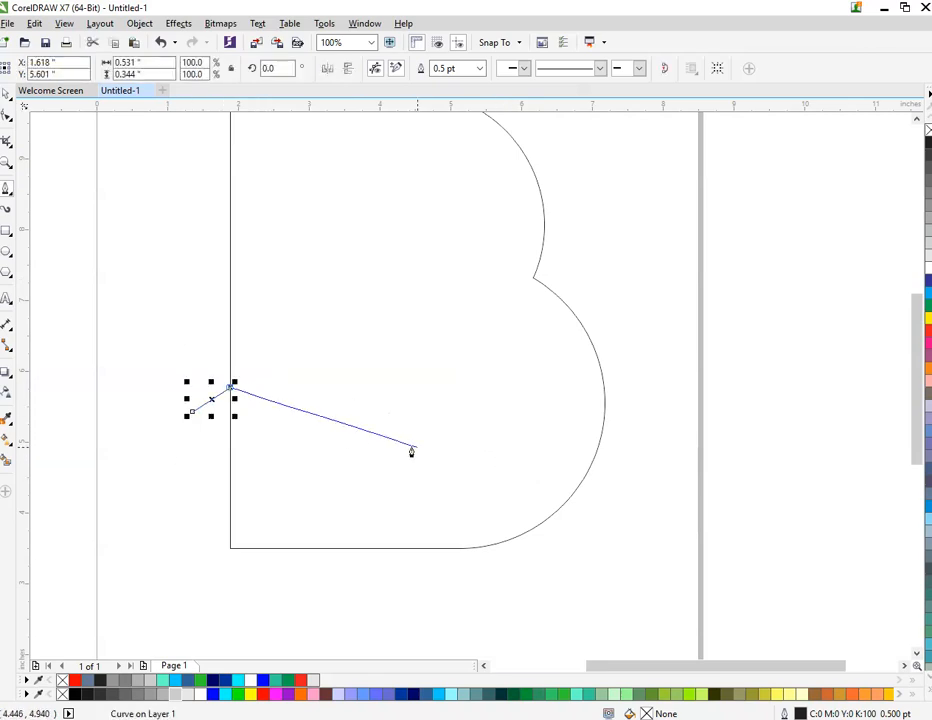
drag(578, 490, 606, 480)
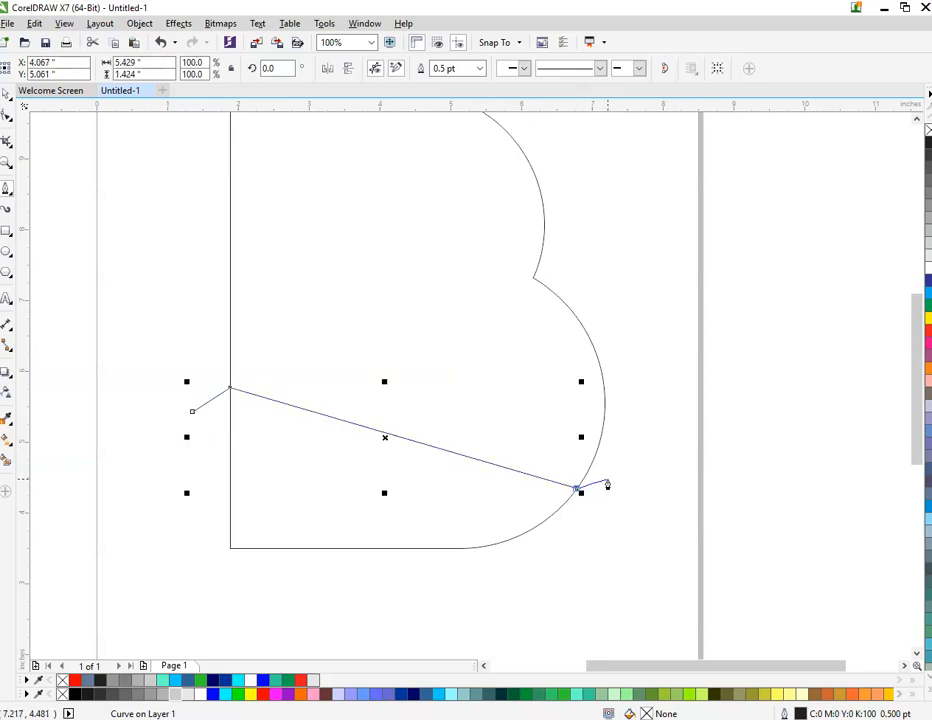
key(space)
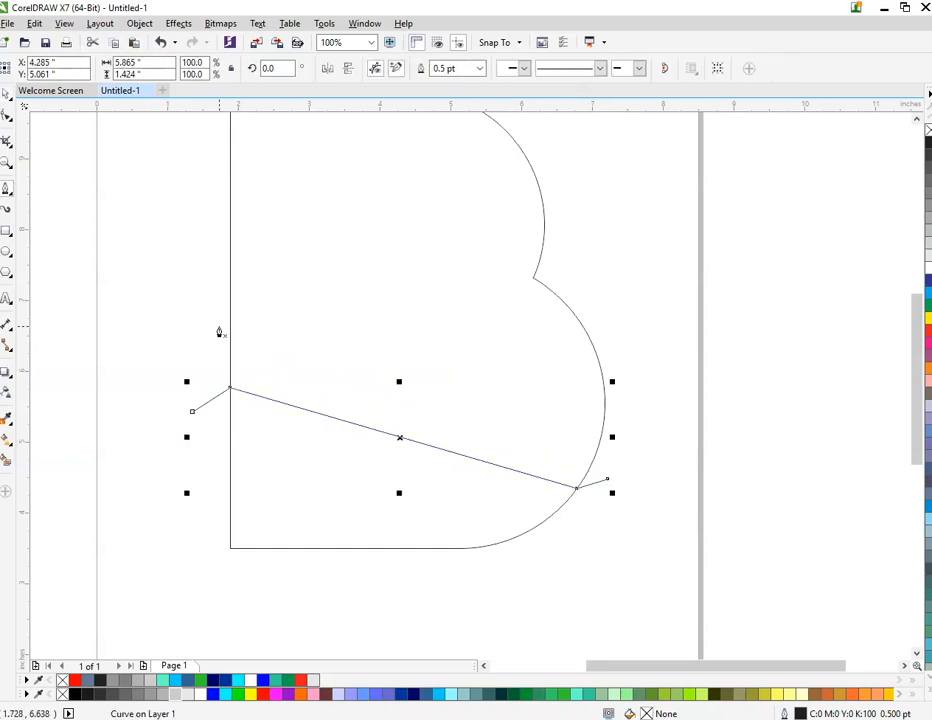
key(space)
click(216, 381)
click(222, 393)
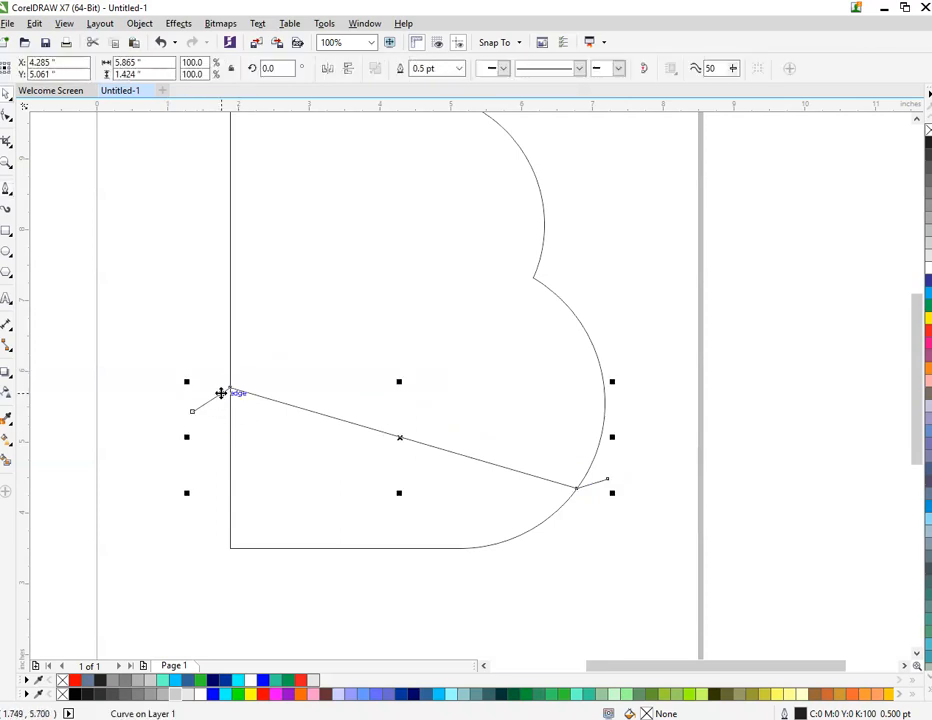
- Convert the line's long middle segment to a curve and bend it into an S-shaped wave, arching up at left and dipping at right
key(F10)
drag(551, 541, 590, 476)
click(201, 68)
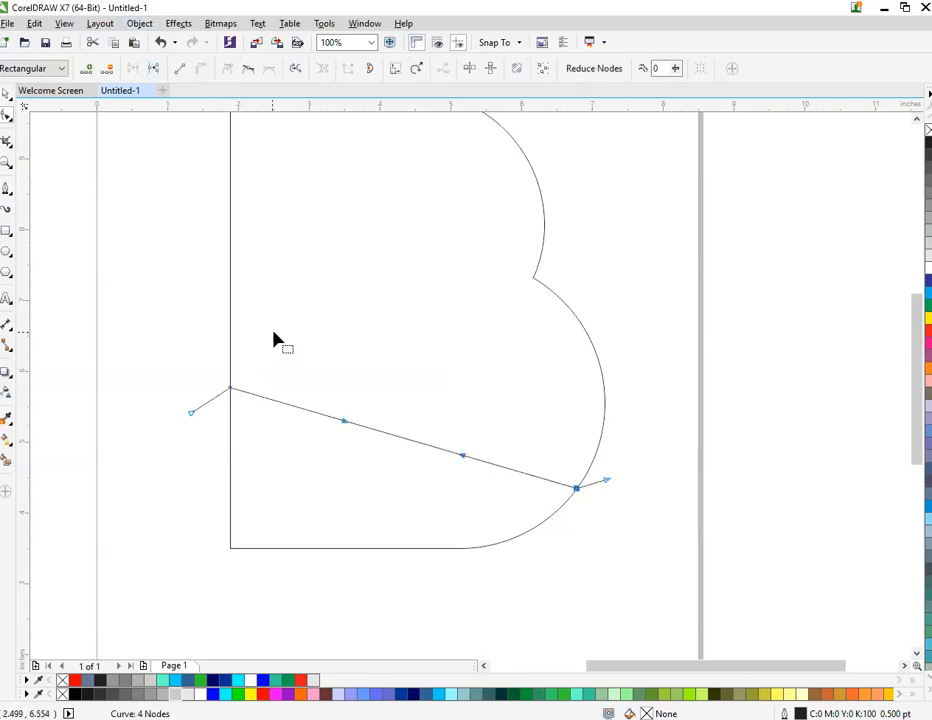
drag(343, 422, 354, 293)
drag(463, 458, 463, 540)
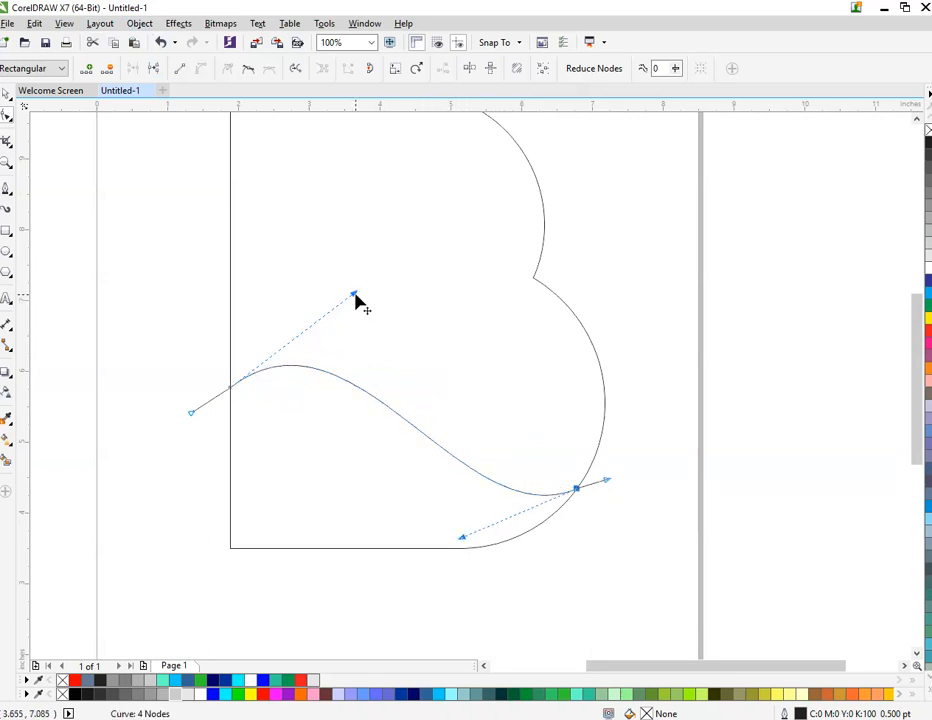
drag(356, 297, 385, 286)
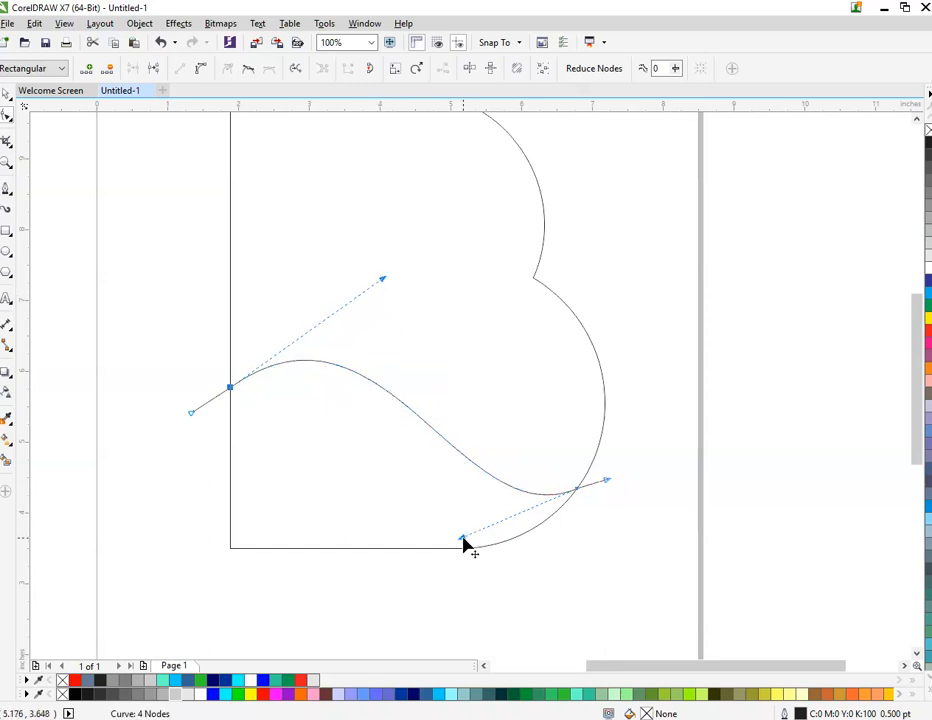
mouse_move(463, 543)
mouse_down()
mouse_move(465, 597)
mouse_move(476, 612)
mouse_move(467, 566)
mouse_up()
click(540, 587)
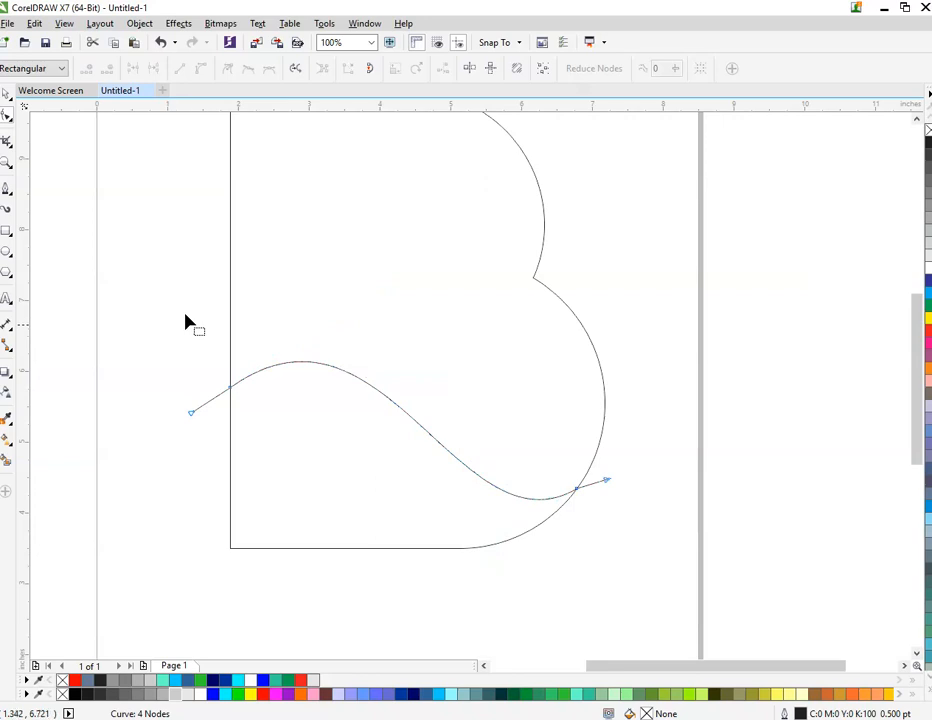
- Move the wave's right node slightly up along the B's outline and readjust the curve leading into it
drag(578, 494, 588, 480)
drag(470, 543, 431, 551)
click(493, 597)
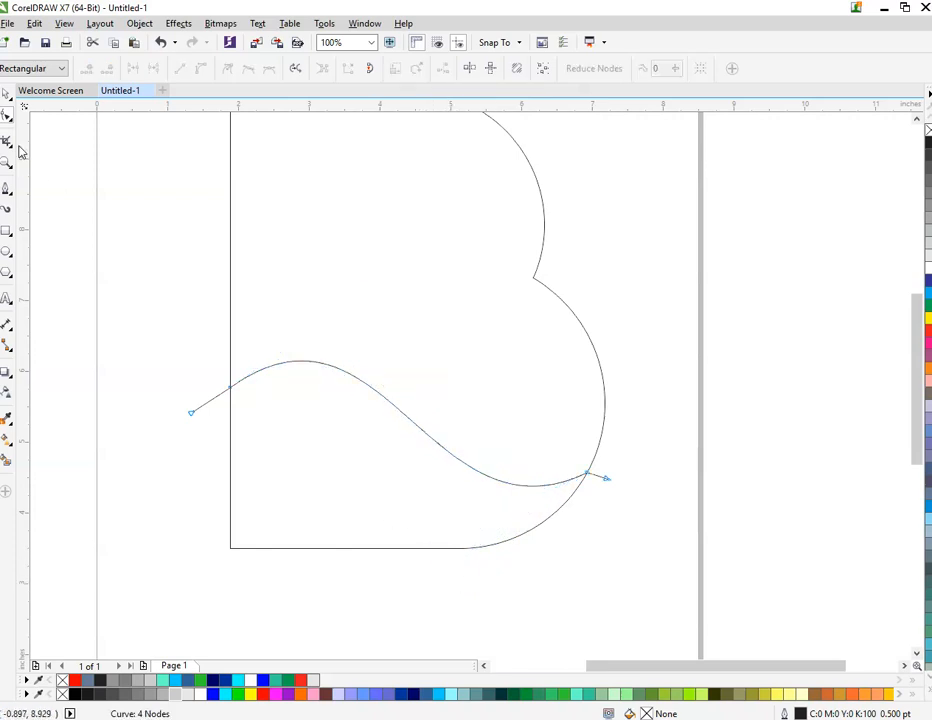
click(8, 93)
click(80, 237)
- Draw a second Bézier path, about 6.2 by 2.7 in, above the wave from the B's lower right across and back to its left edge
click(6, 189)
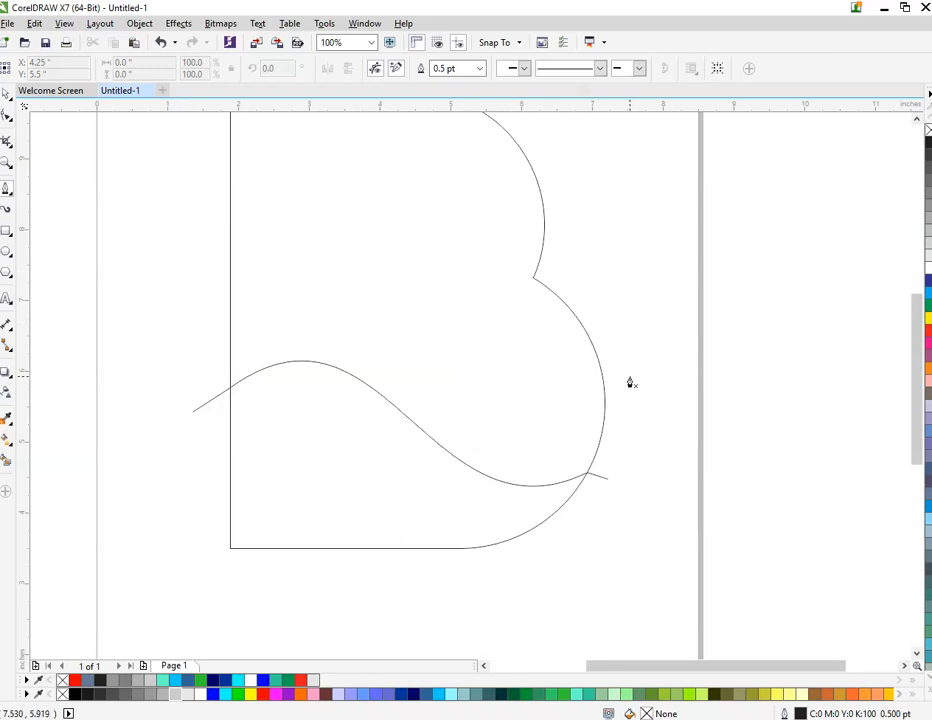
click(606, 442)
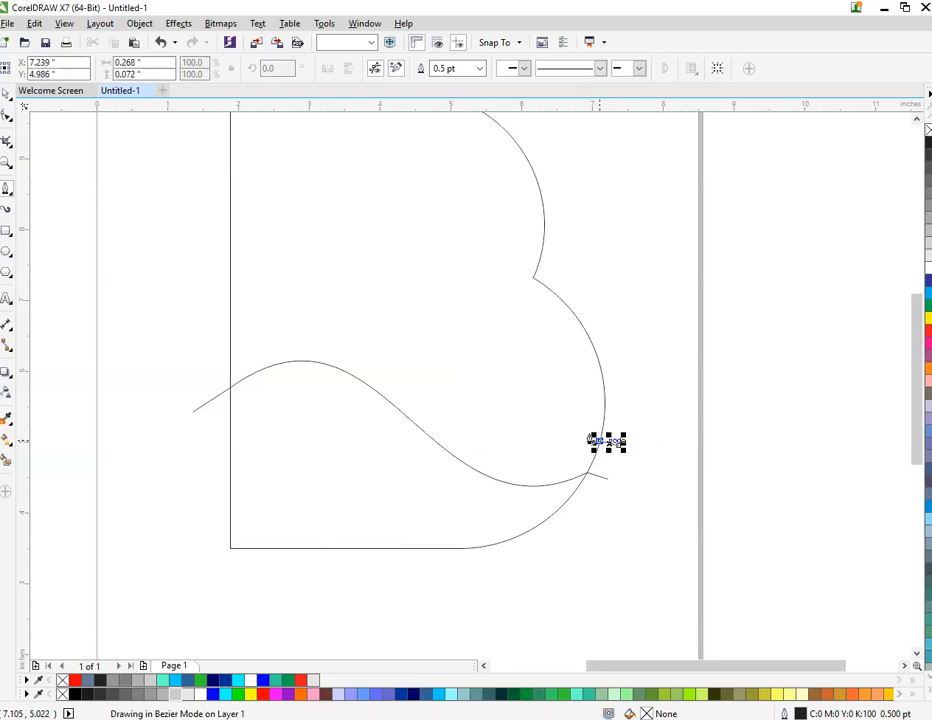
click(230, 255)
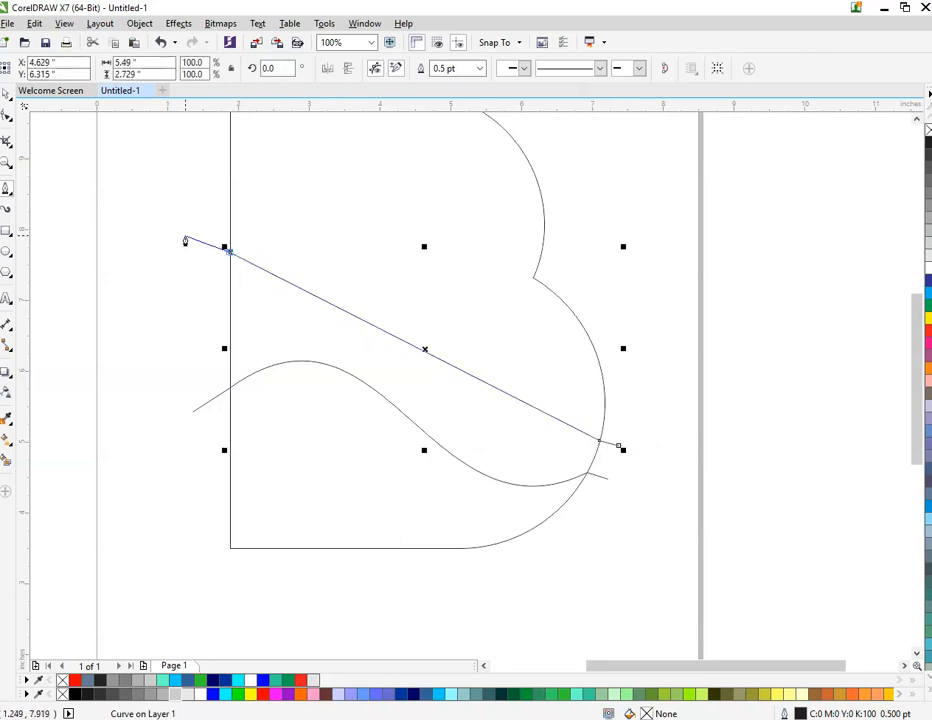
click(178, 257)
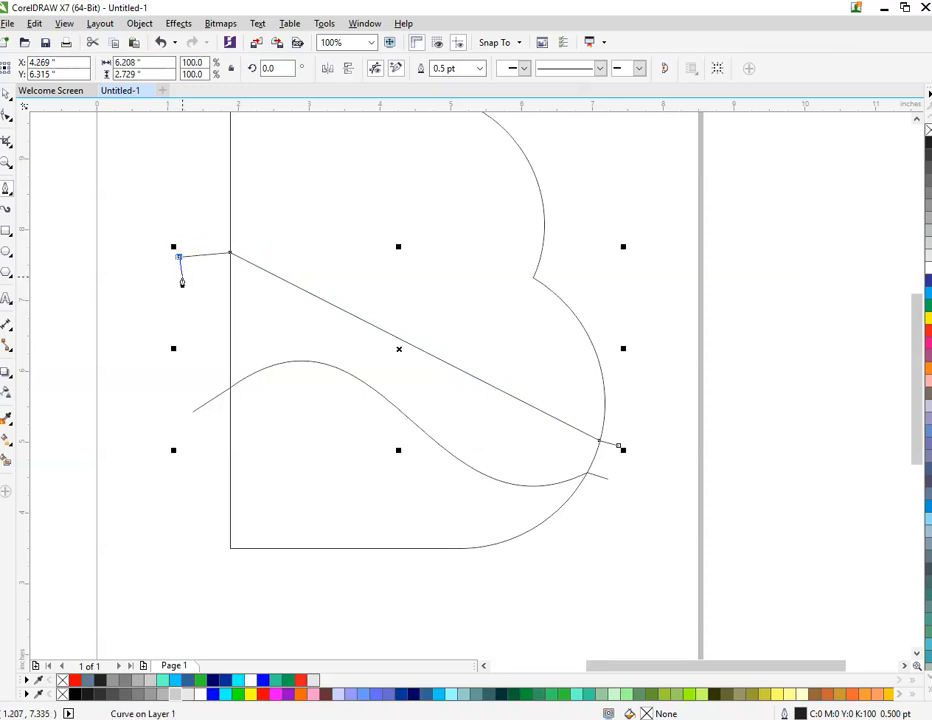
click(181, 277)
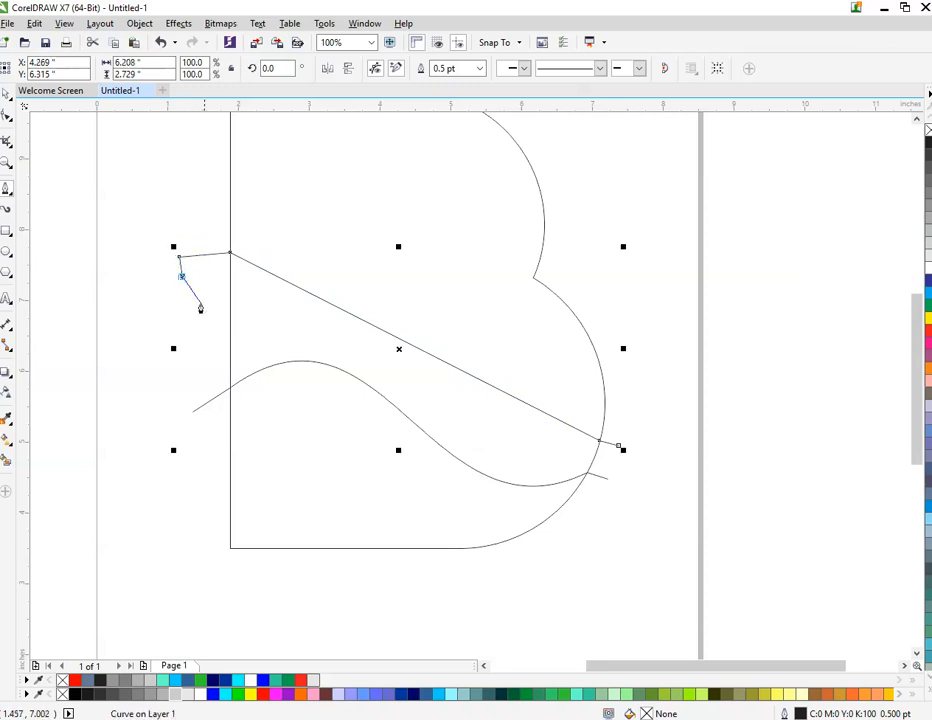
click(230, 364)
key(Escape)
key(space)
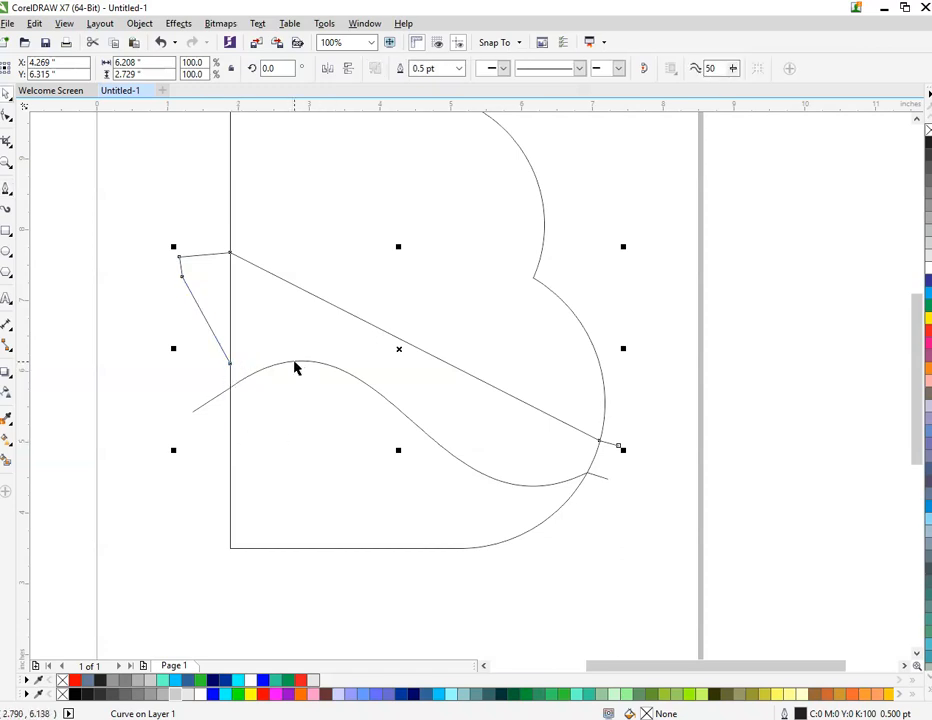
key(F10)
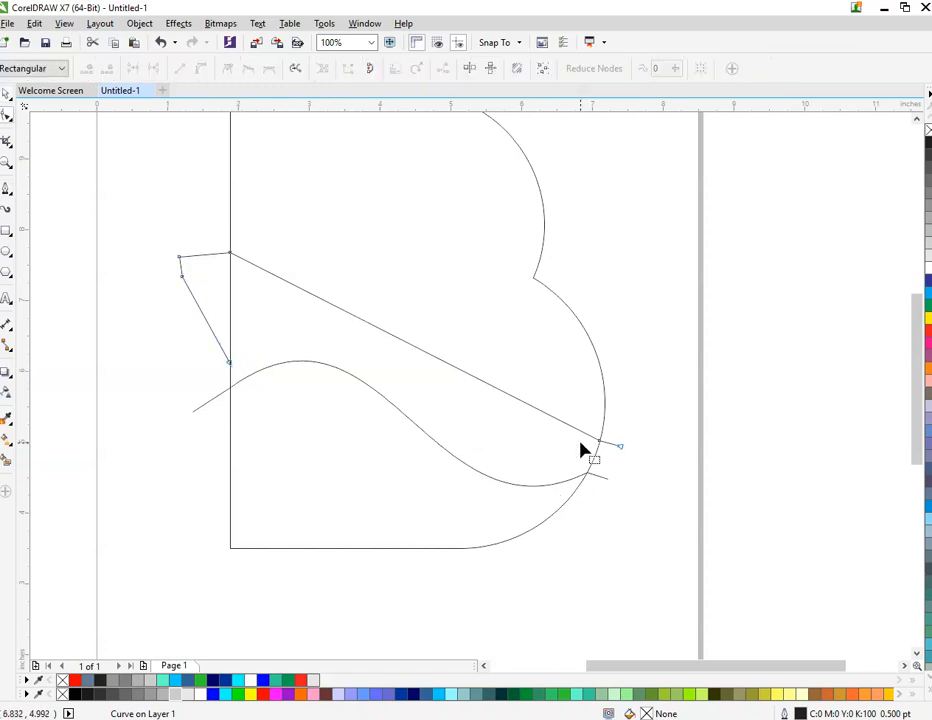
- Convert the upper path's long diagonal segment to a curve and bend it into an S-shaped wave, arching at left and dipping at right
drag(604, 423, 605, 424)
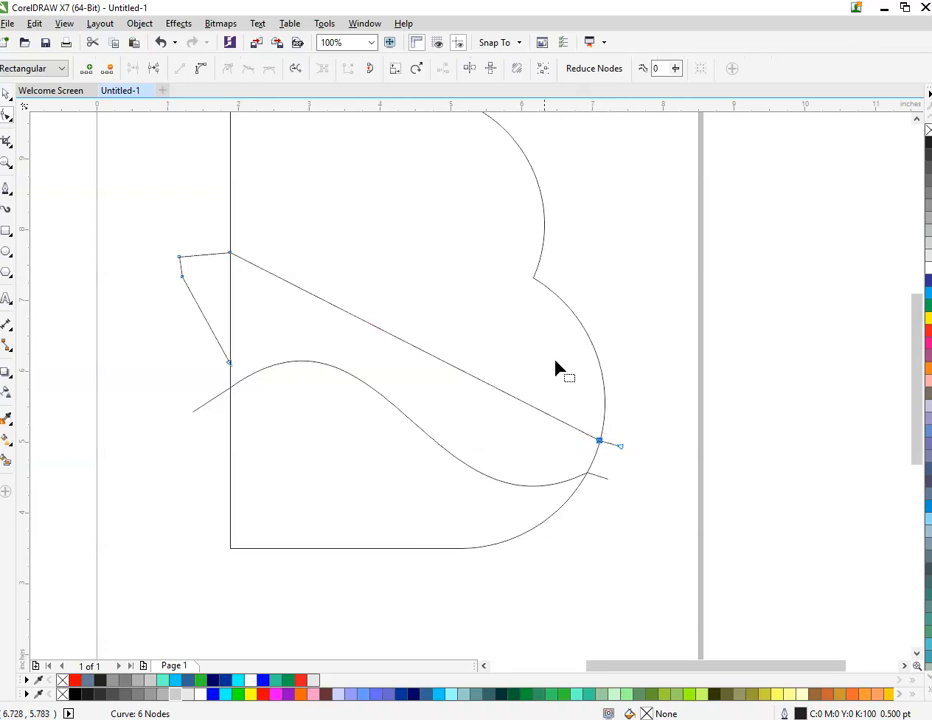
click(201, 70)
drag(208, 220, 268, 290)
drag(551, 398, 622, 462)
drag(222, 233, 258, 280)
click(201, 69)
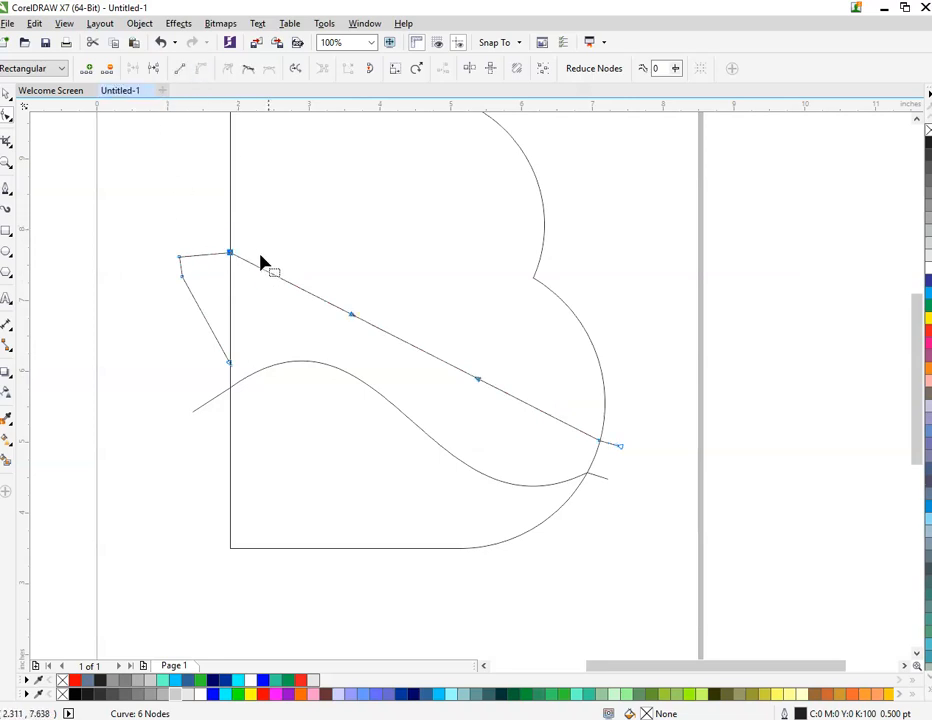
drag(352, 318, 366, 194)
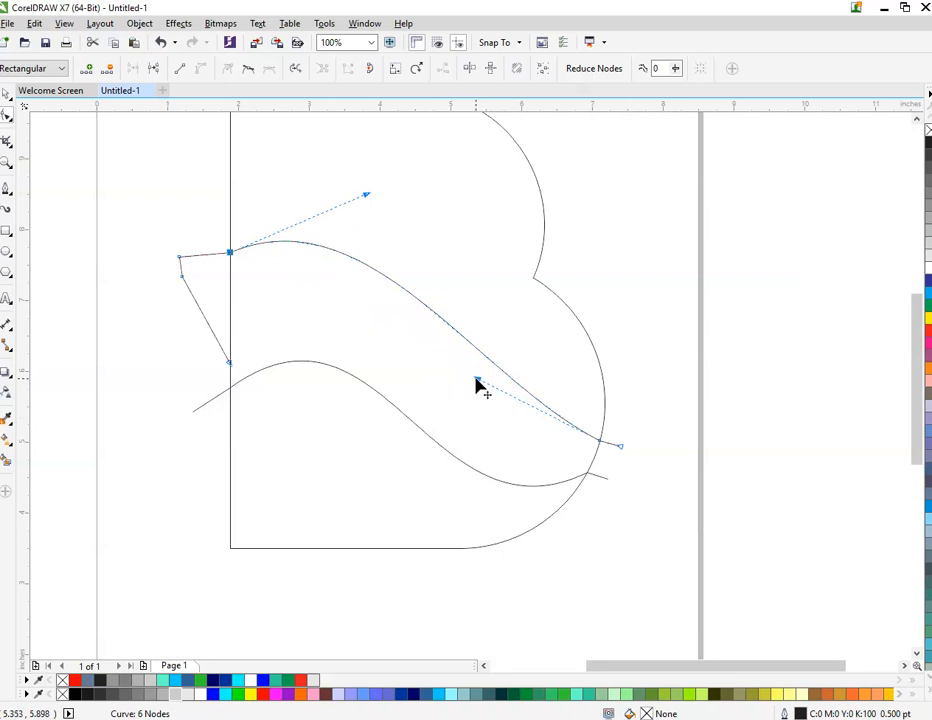
drag(477, 380, 497, 518)
drag(367, 197, 397, 172)
- Shift the upper path's left-end nodes down along the B's left edge and readjust the handle of the wave's arch
drag(140, 297, 252, 443)
click(231, 309)
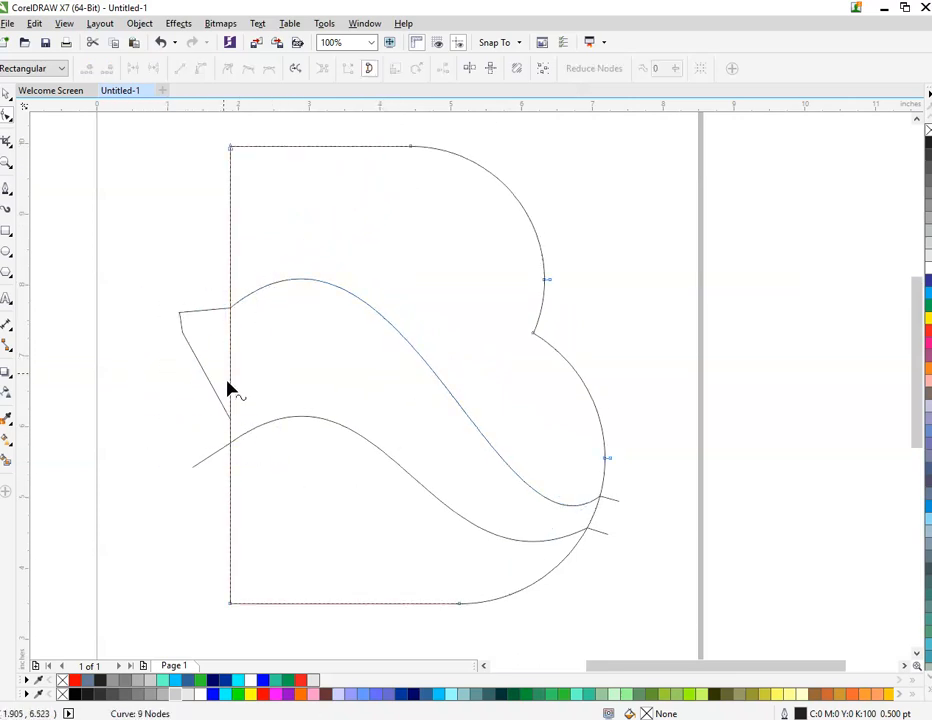
click(274, 288)
click(243, 307)
drag(171, 308, 237, 389)
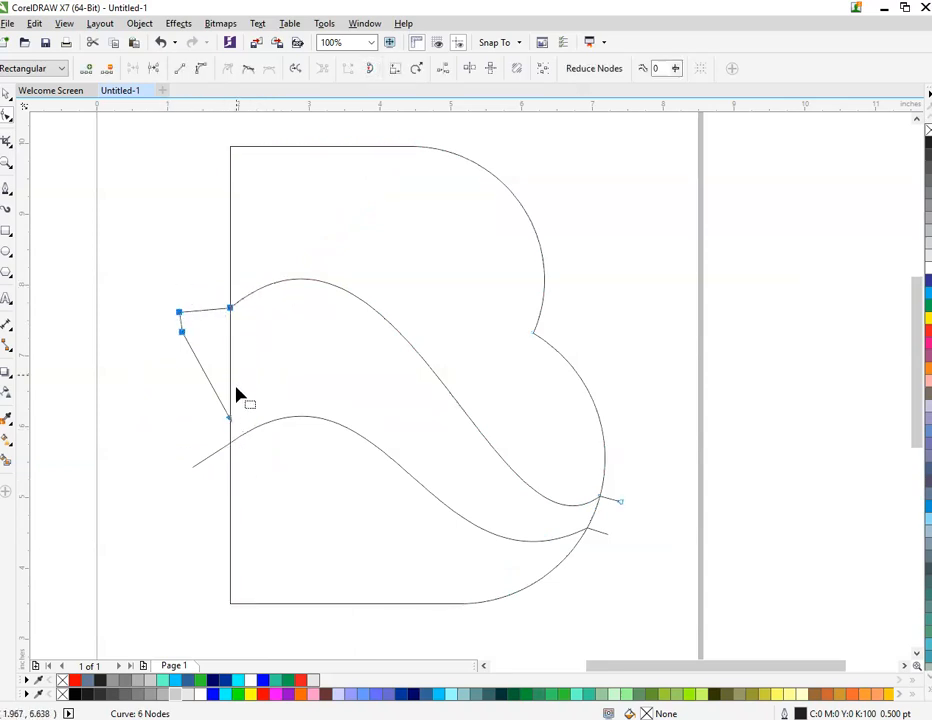
drag(232, 310, 261, 363)
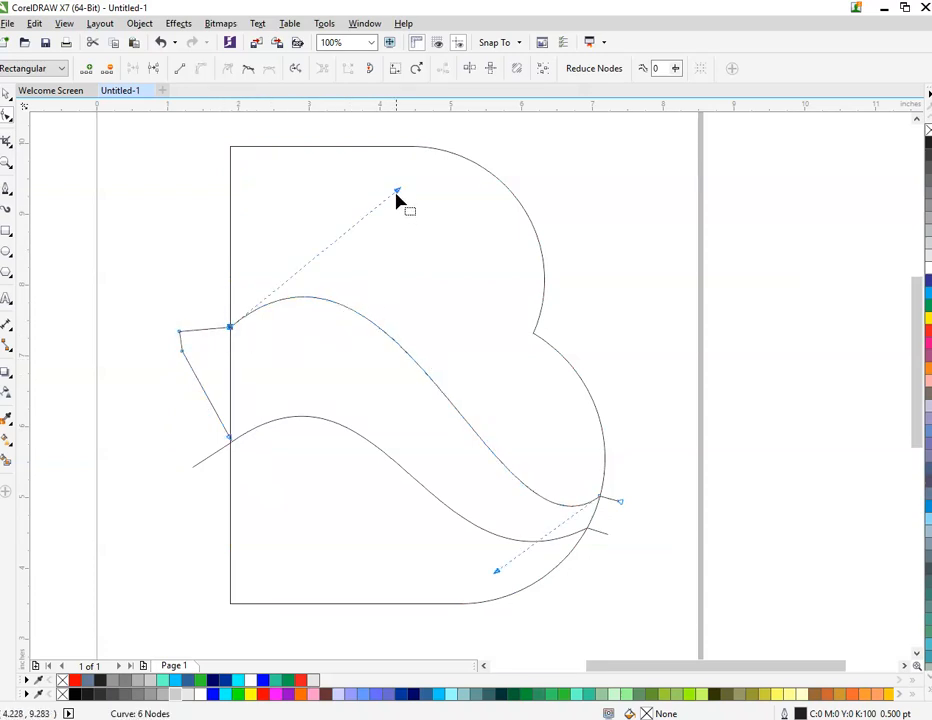
drag(397, 202, 387, 190)
- Reshape the upper wave's dip by adjusting the curve handle at its right node on the B's outline
scroll(612, 514, up, 3)
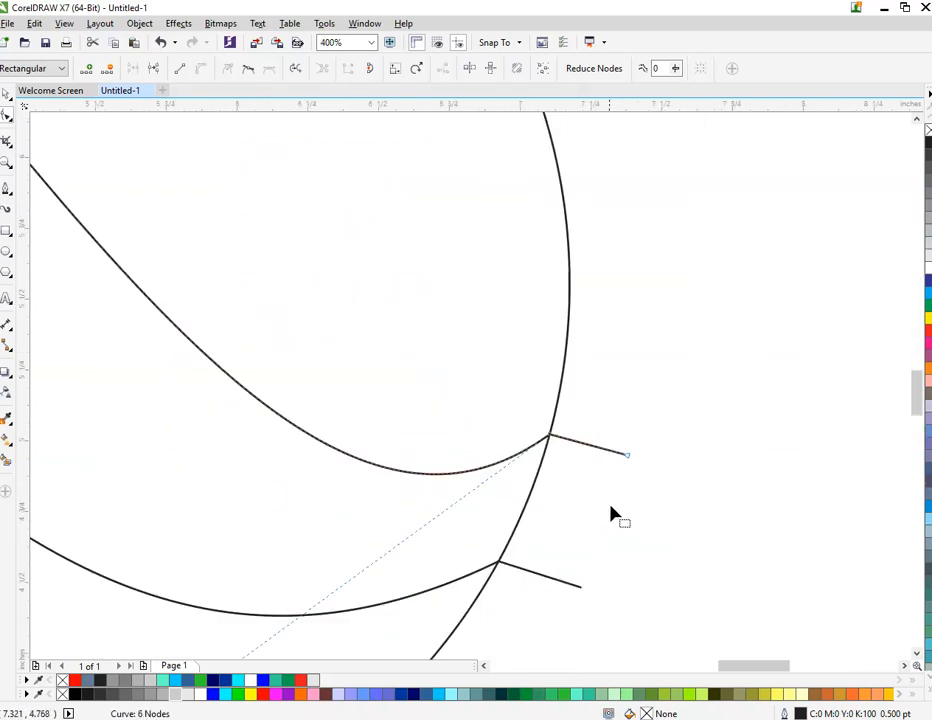
scroll(566, 400, down, 2)
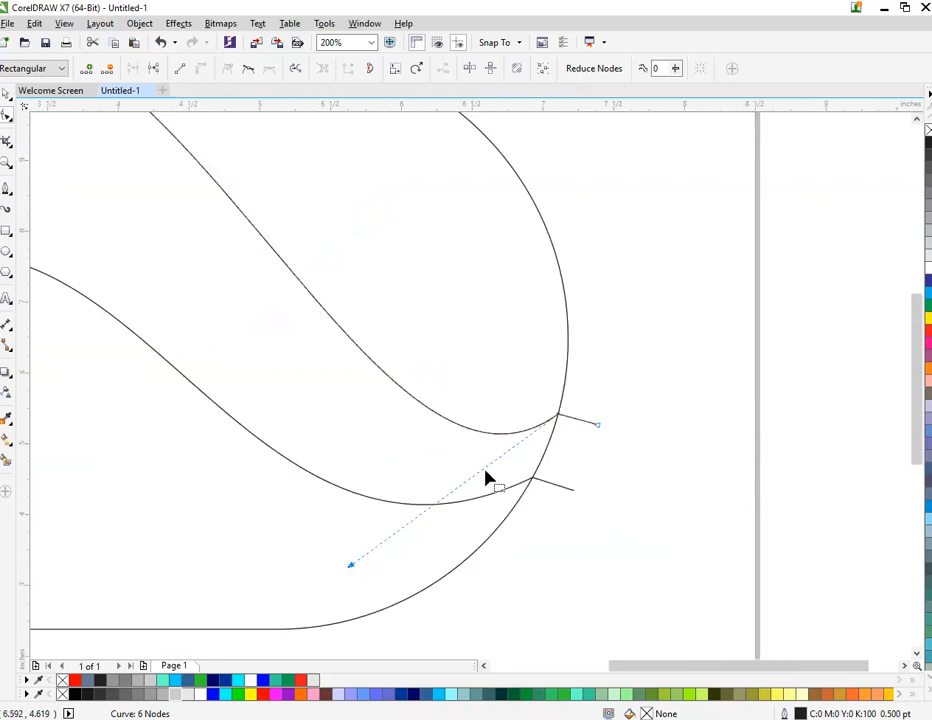
scroll(487, 480, down, 2)
drag(418, 514, 411, 545)
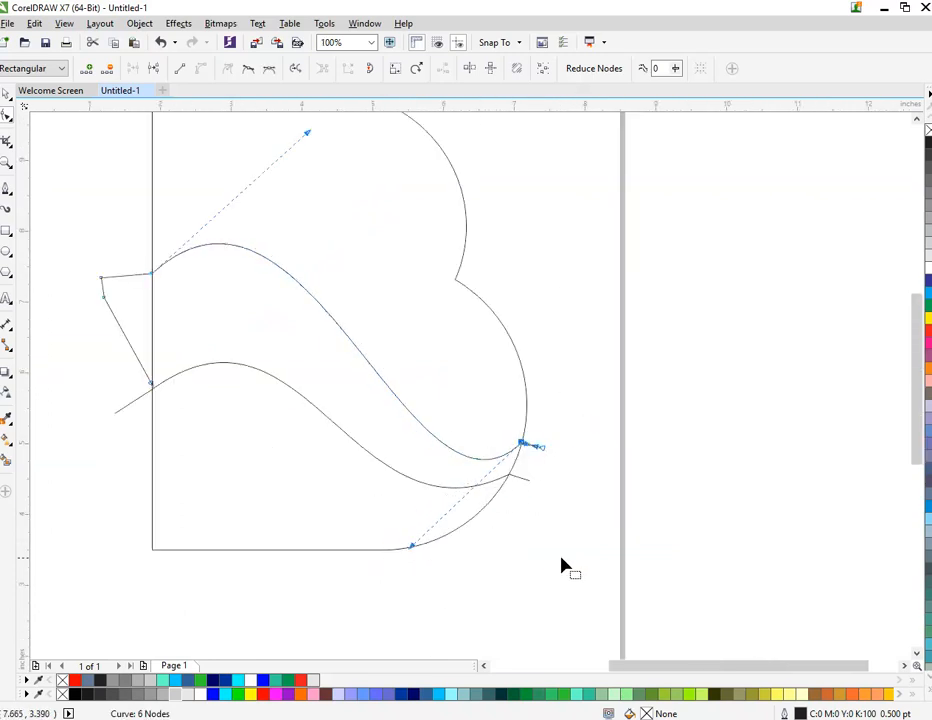
click(560, 562)
- Convert the short outer segment at the upper path's left end to a curve and bulge it outward into a rounded tip
scroll(100, 285, up, 4)
drag(59, 169, 116, 221)
scroll(264, 287, down, 2)
scroll(190, 228, up, 2)
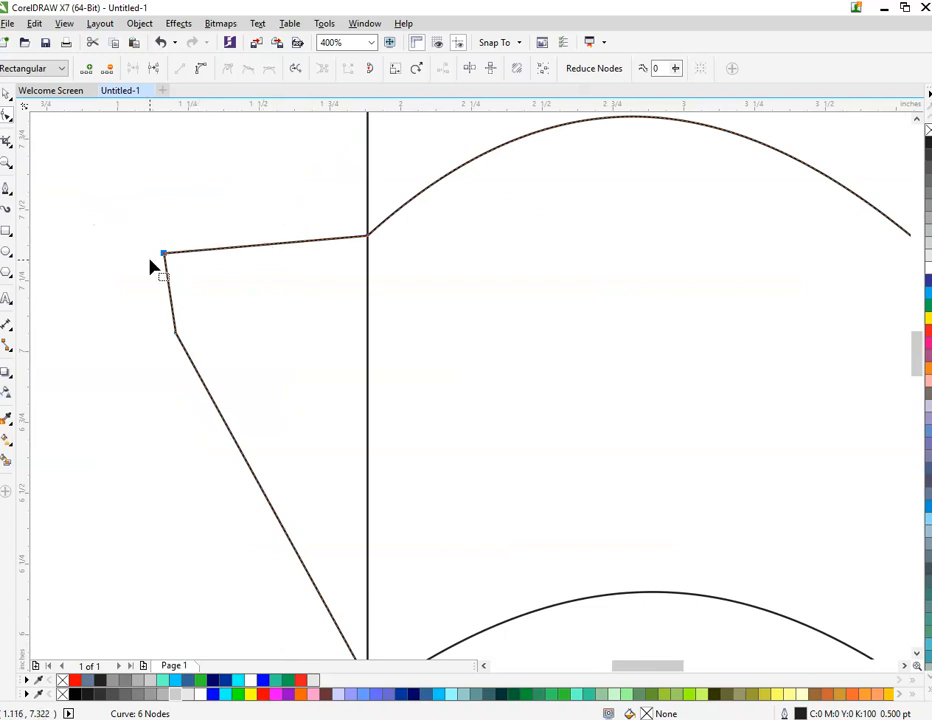
drag(154, 333, 180, 360)
click(200, 68)
drag(167, 279, 73, 281)
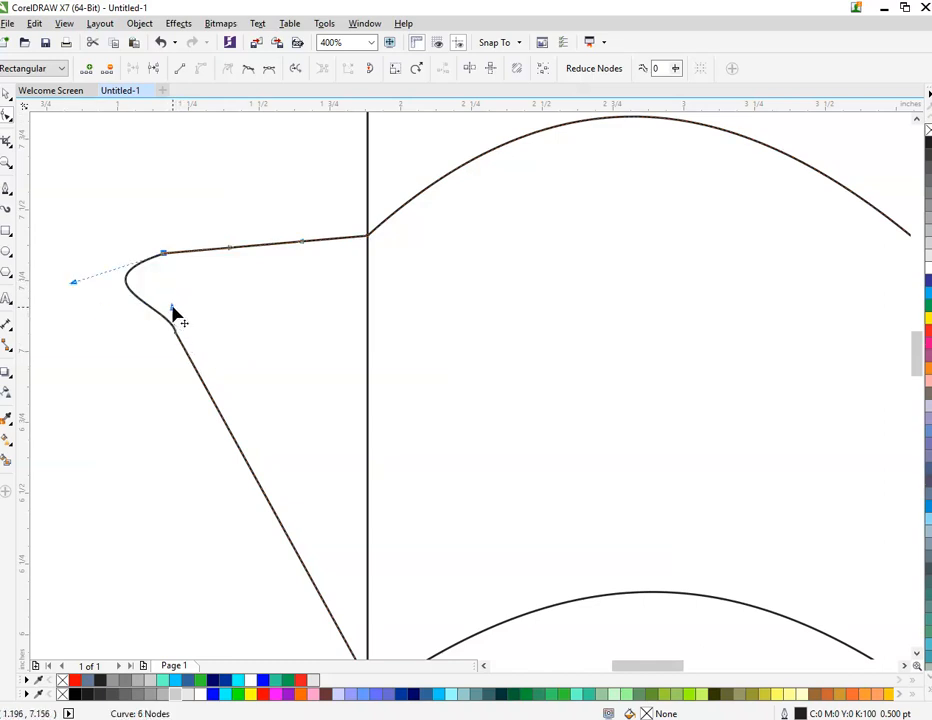
drag(172, 311, 125, 343)
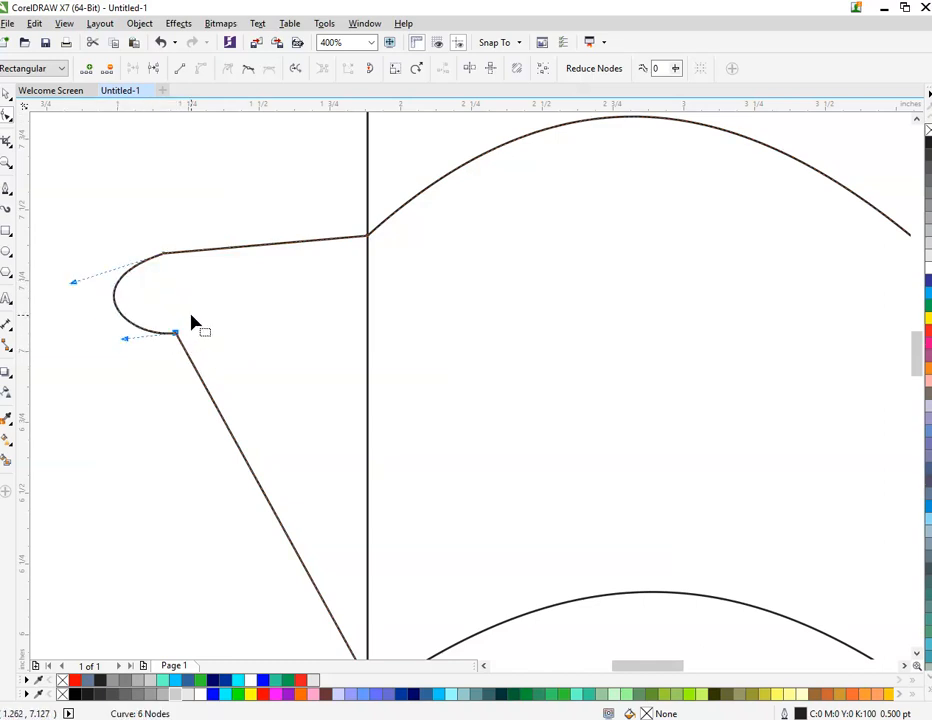
- Convert the segment from the rounded tip down to the B's left edge to a curve and bend it into a concave sweep
scroll(167, 358, down, 2)
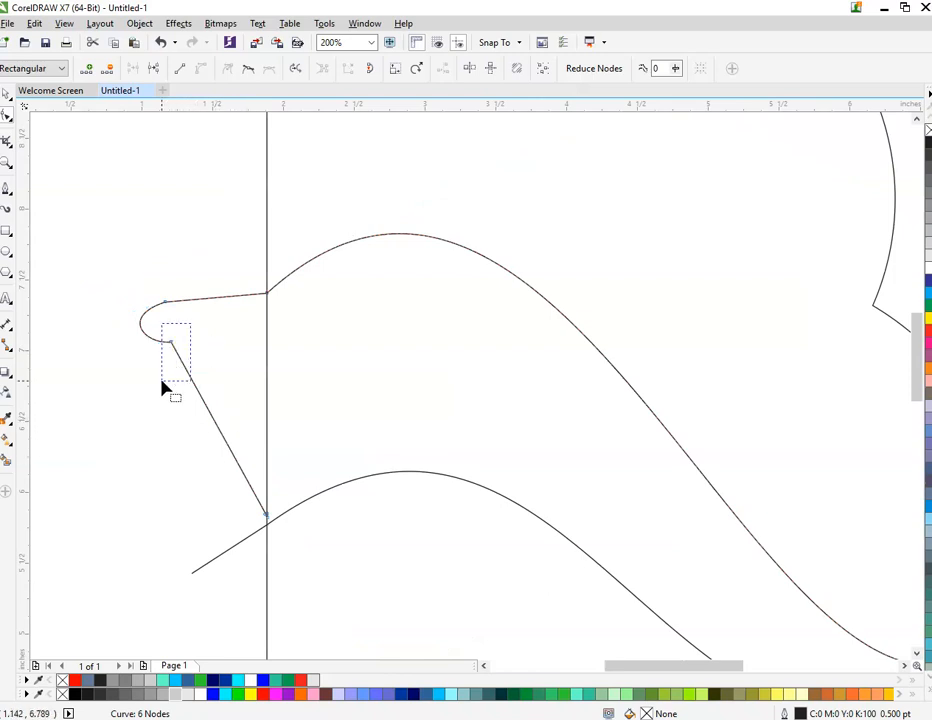
drag(162, 381, 163, 382)
drag(235, 445, 304, 558)
click(205, 69)
drag(204, 409, 251, 358)
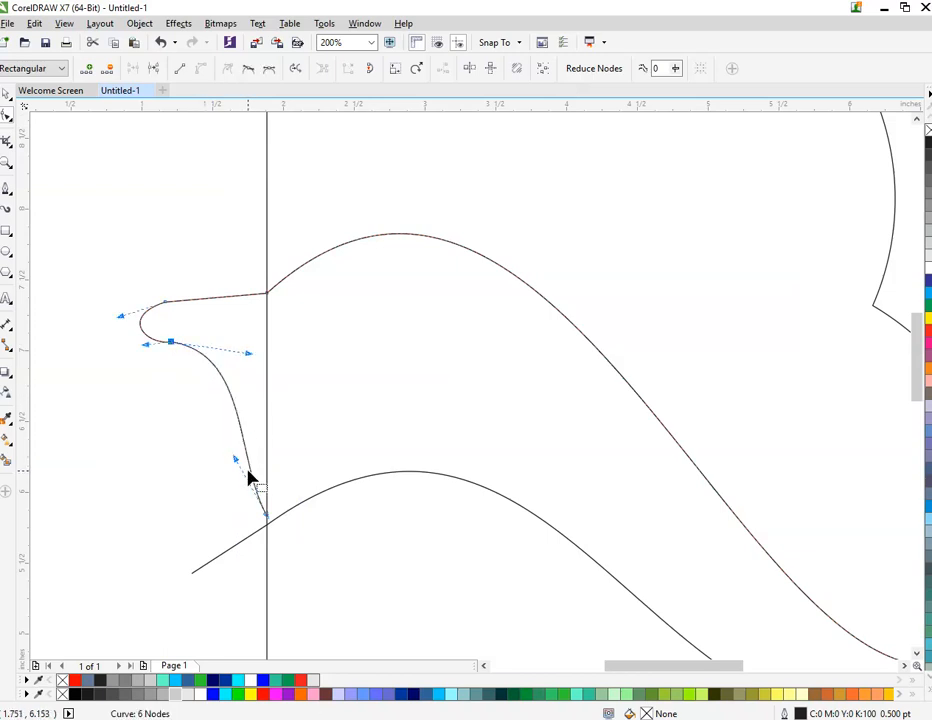
drag(237, 462, 249, 441)
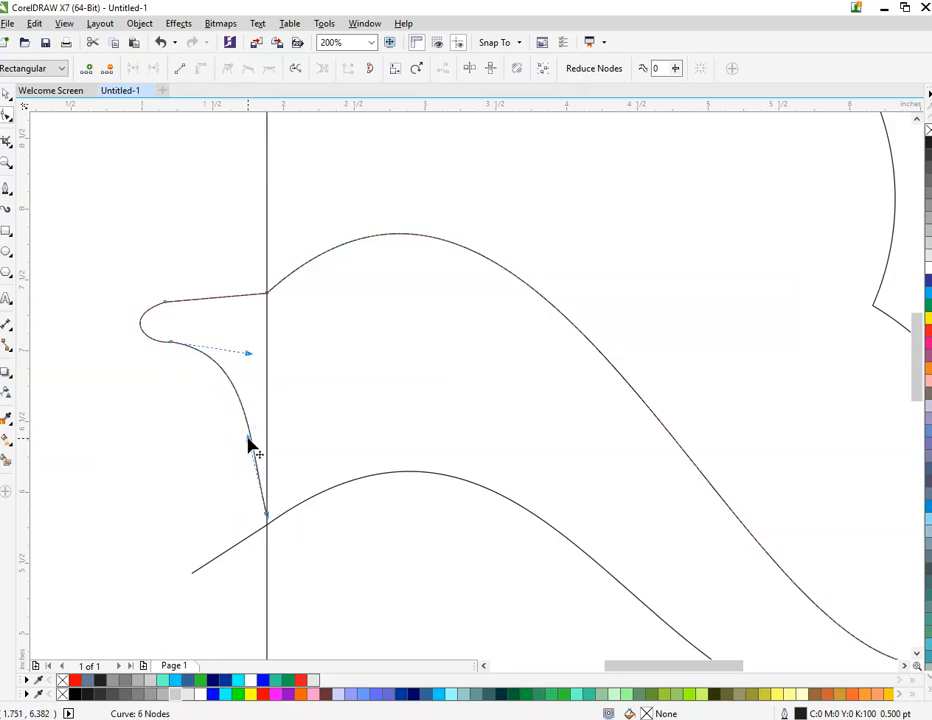
scroll(250, 440, down, 1)
scroll(250, 420, up, 1)
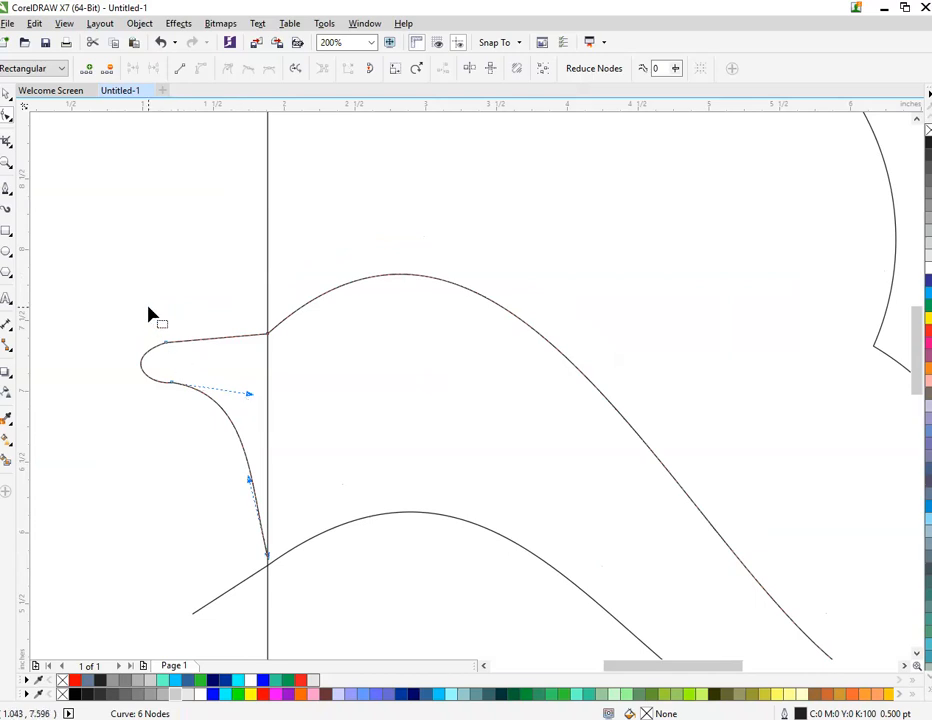
- Bend the segment above the tip upward and delete the node where it meets the B's left edge, merging it into the wave
click(268, 335)
drag(235, 345, 200, 333)
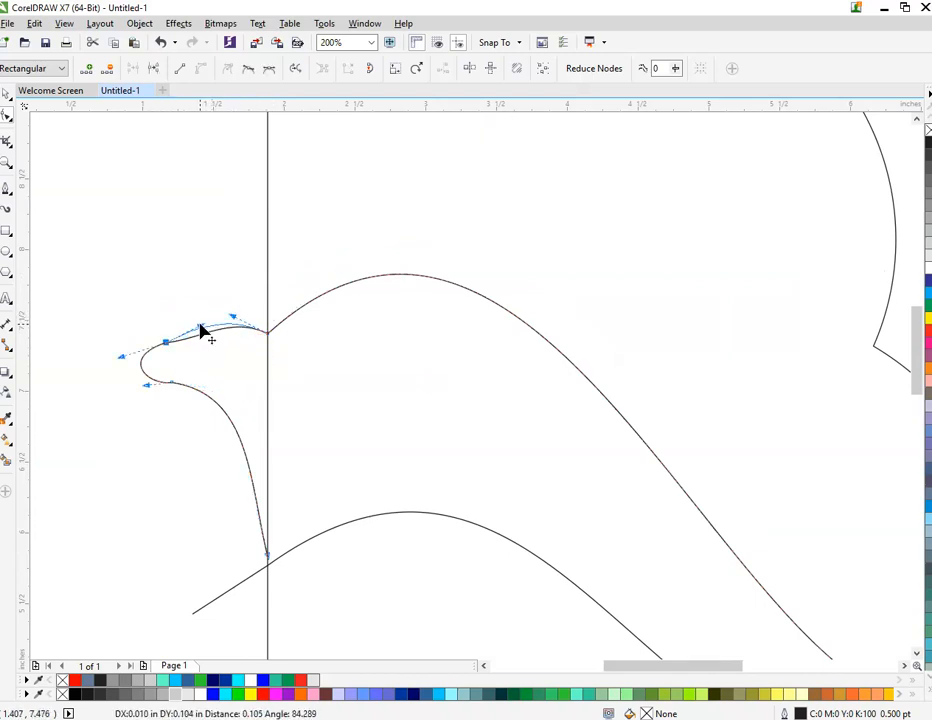
click(267, 332)
key(Delete)
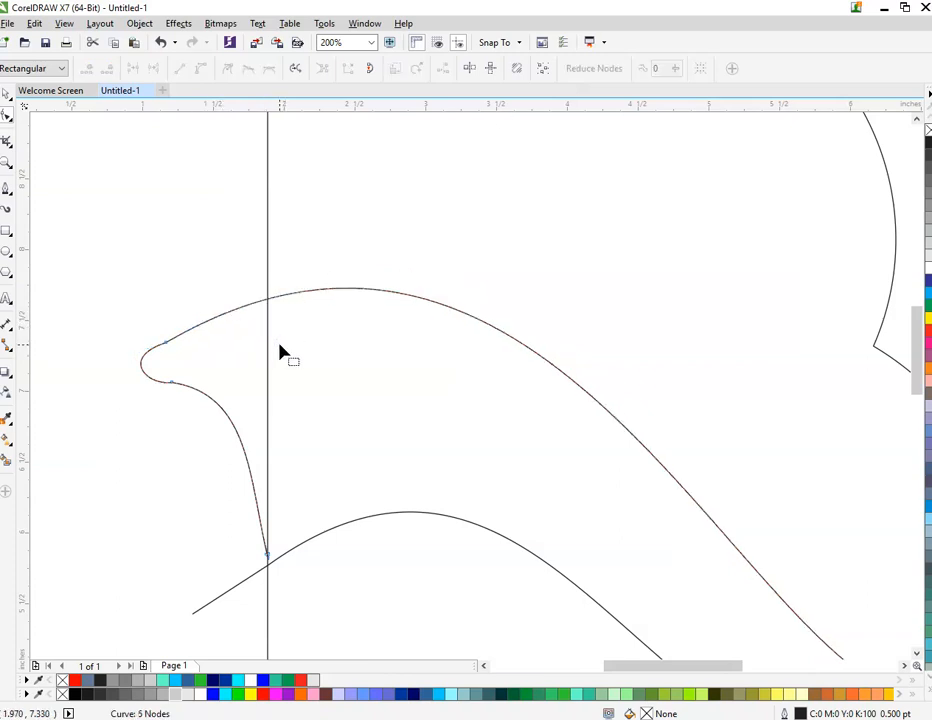
scroll(281, 354, down, 1)
scroll(226, 355, up, 1)
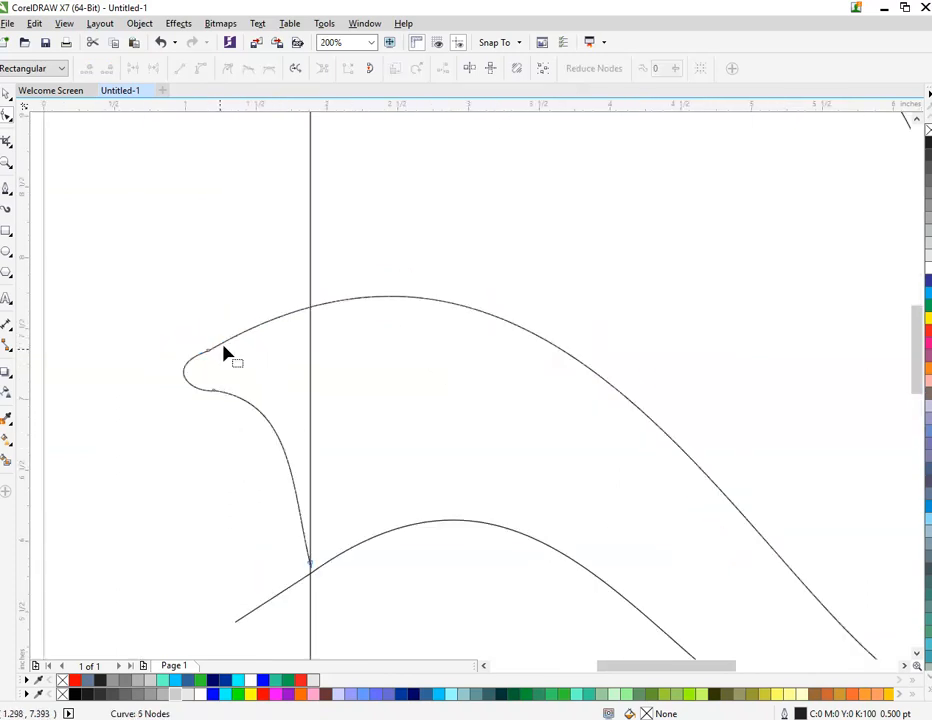
- Refine the curve handles around the rounded tip's two nodes to smooth its underside and nose
scroll(204, 395, up, 1)
click(224, 387)
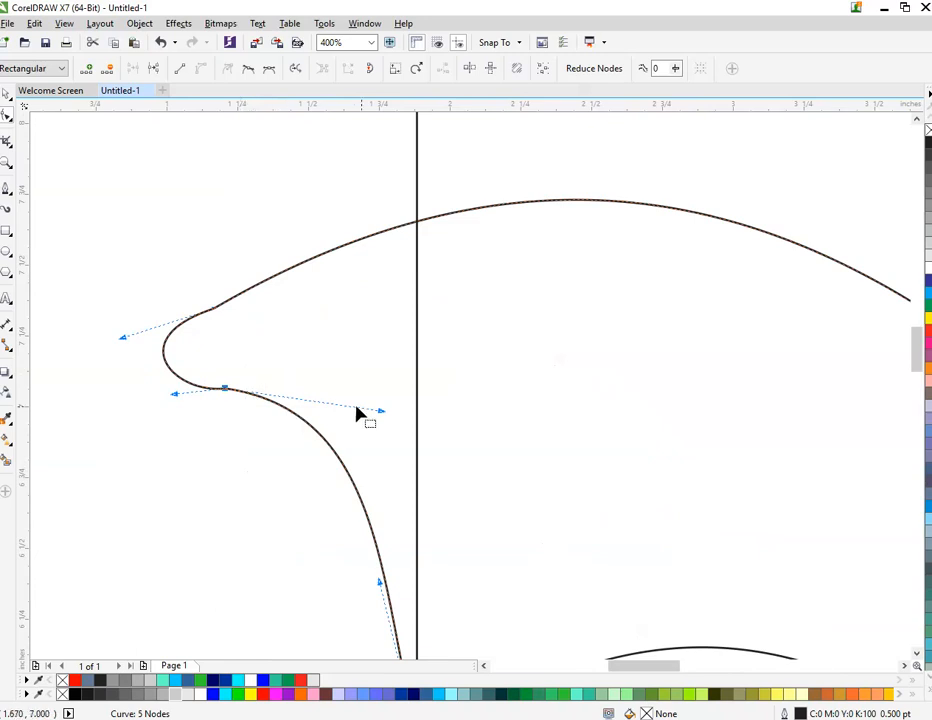
drag(383, 411, 401, 383)
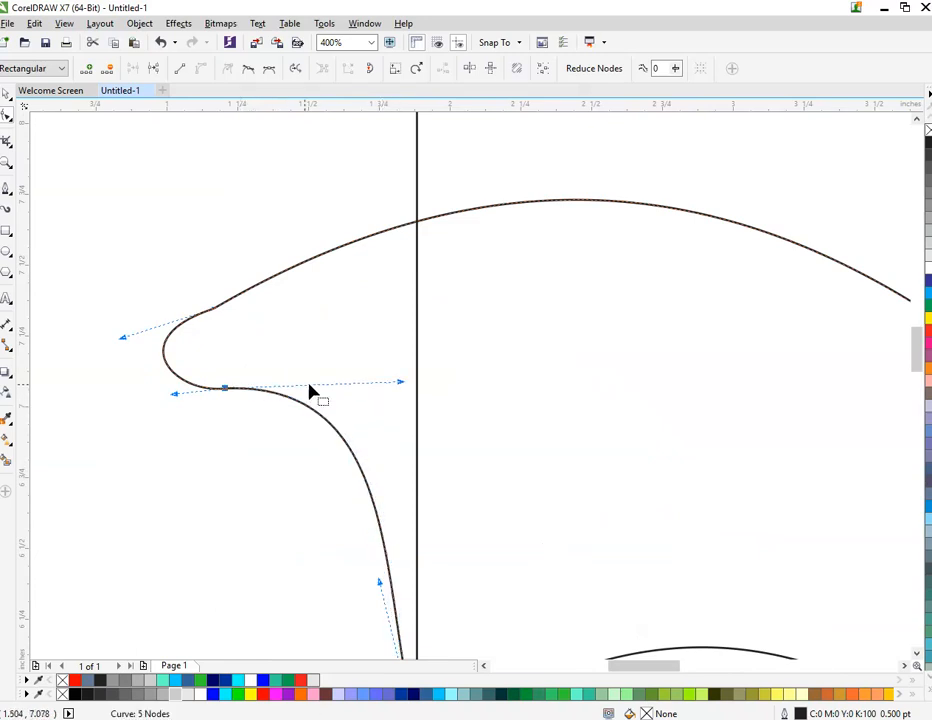
drag(172, 394, 171, 404)
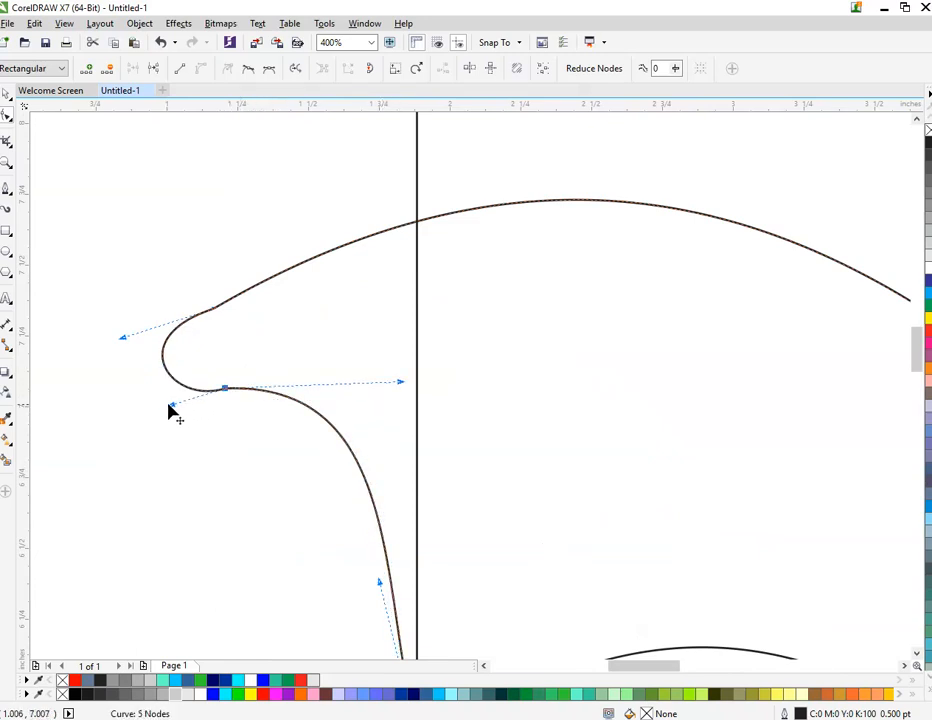
drag(122, 338, 128, 344)
scroll(230, 401, down, 1)
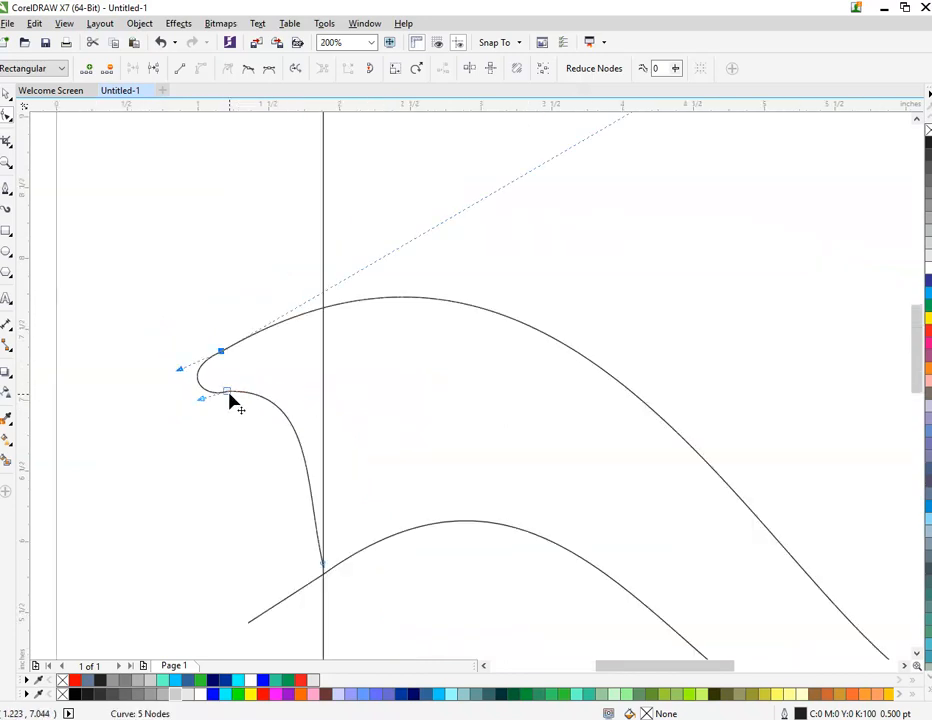
- Smart Fill the tip, middle band, lower part and upper part of the B with blue-gray C:40 M:20 Y:0 K:40 and a 0.5 pt outline
key(space)
scroll(230, 401, down, 1)
scroll(230, 401, down, 1)
scroll(711, 378, up, 1)
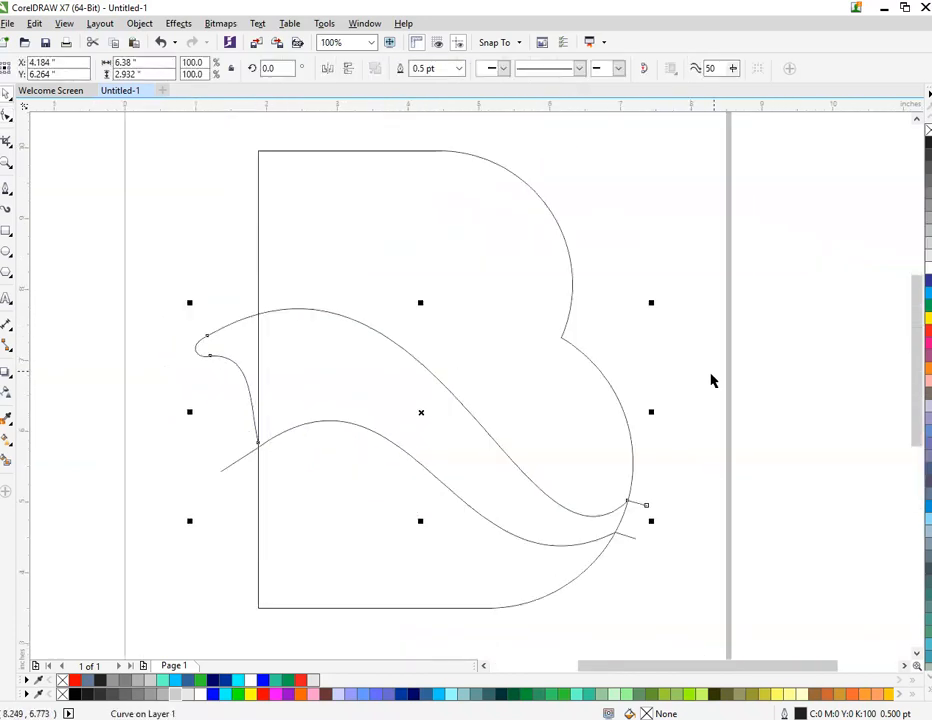
key(Escape)
click(8, 462)
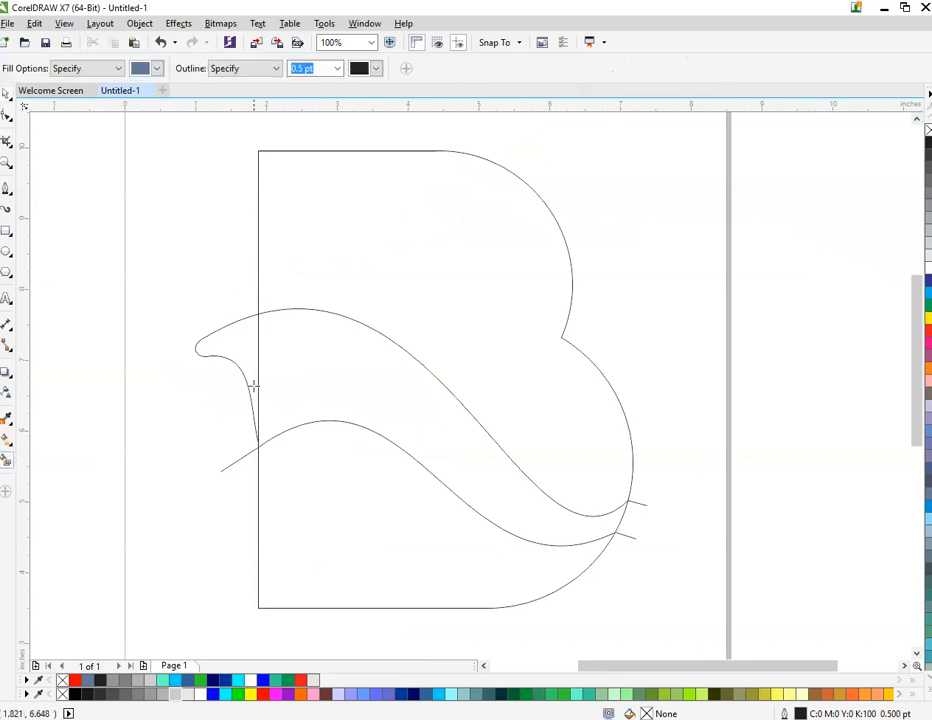
click(252, 385)
click(270, 350)
click(300, 472)
click(413, 252)
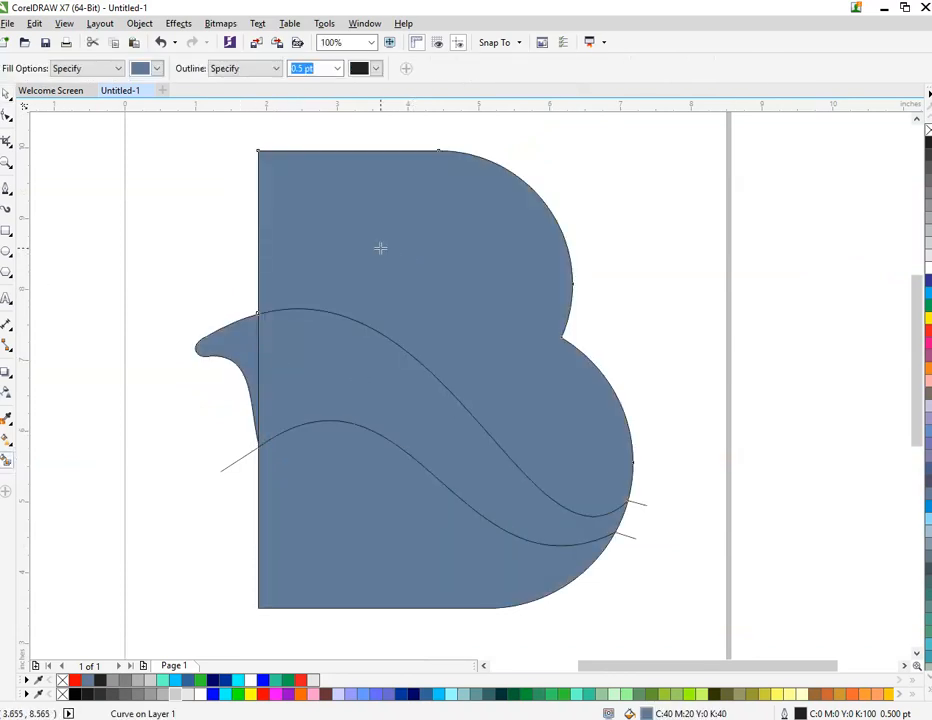
key(space)
key(Escape)
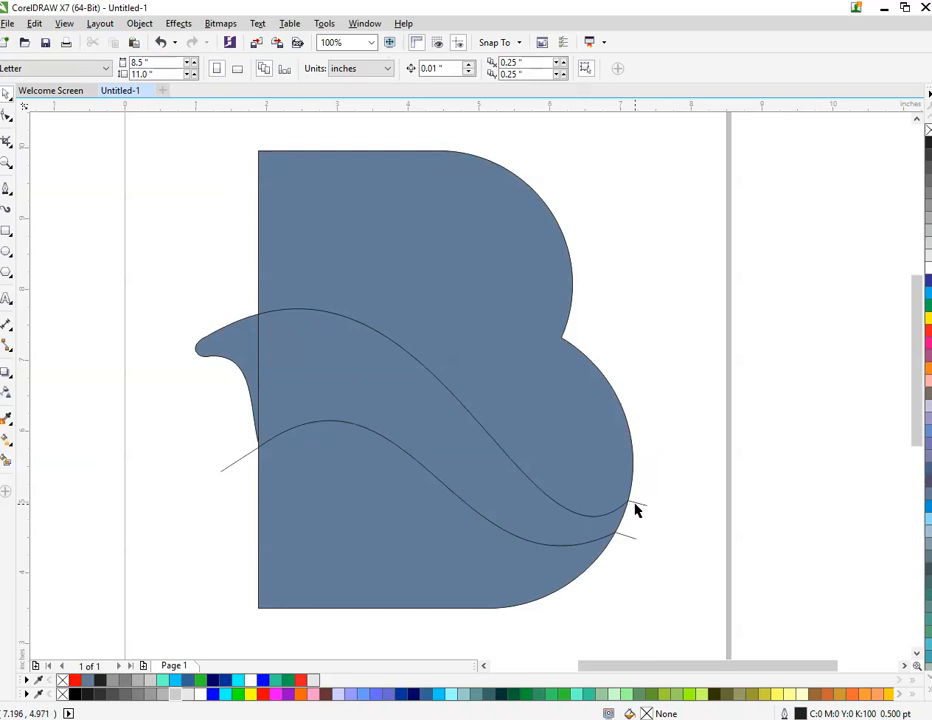
- Delete the two original wave curves whose ends stick out past the B's right side
click(639, 522)
click(628, 541)
click(632, 543)
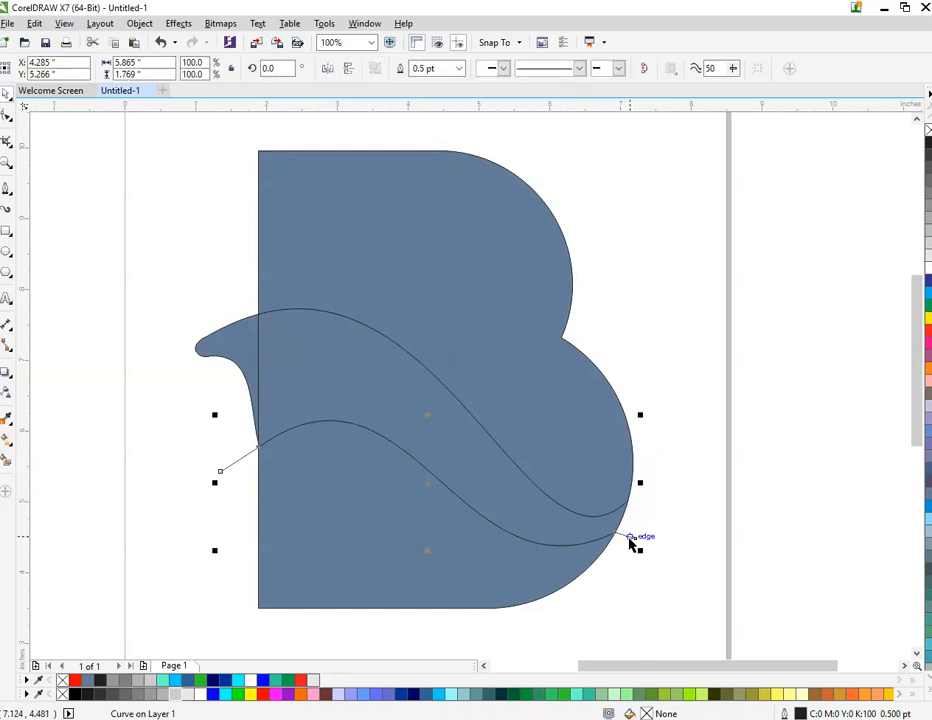
right_click(631, 537)
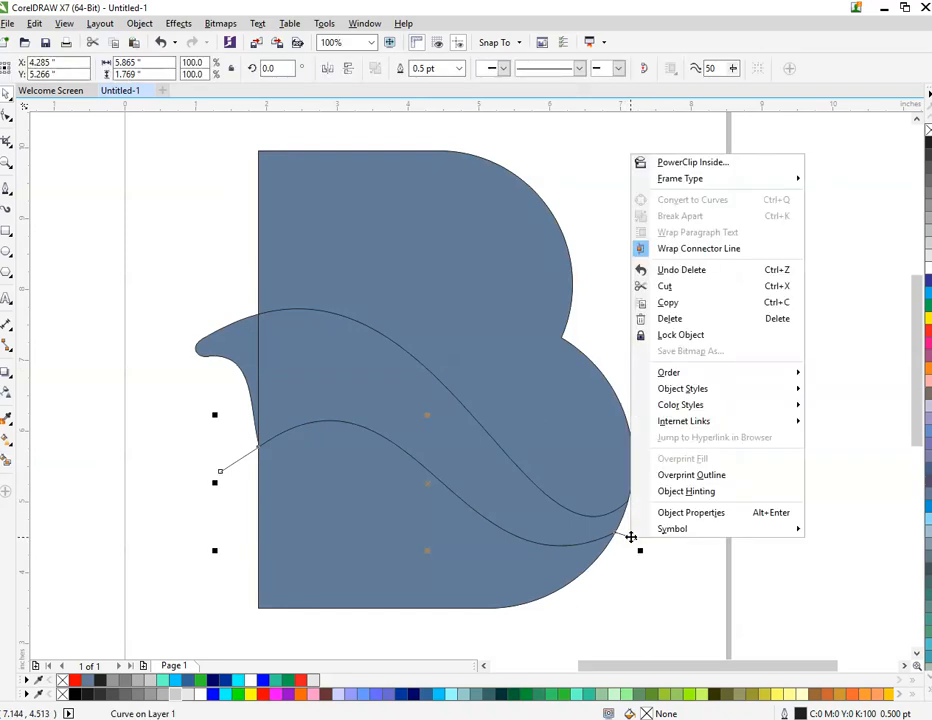
click(726, 320)
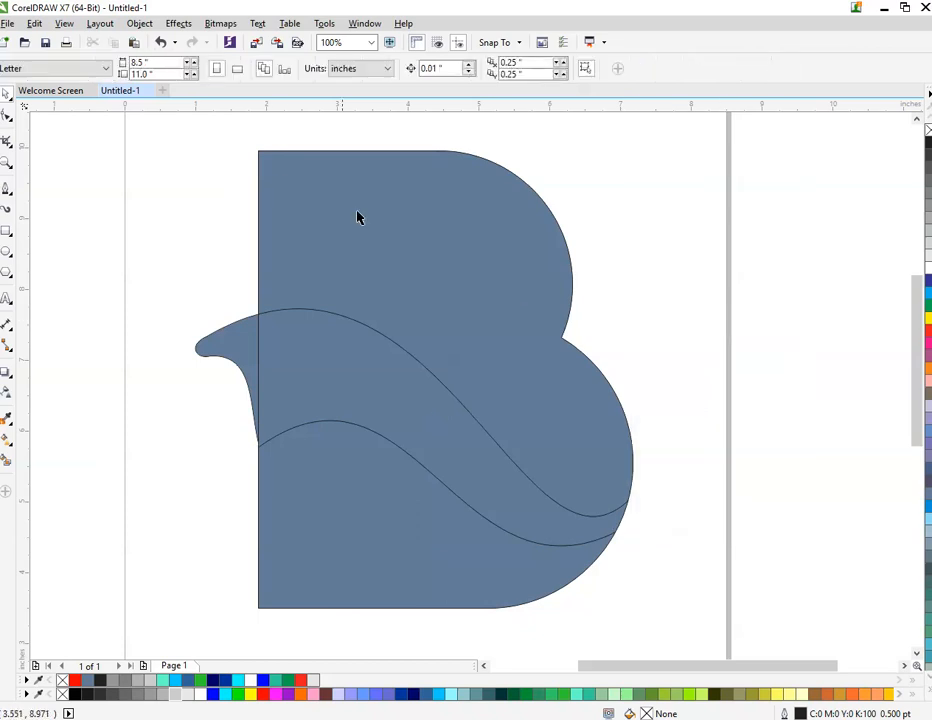
- Weld the filled outer tip to the B's middle wave band
click(227, 335)
shift+click(379, 399)
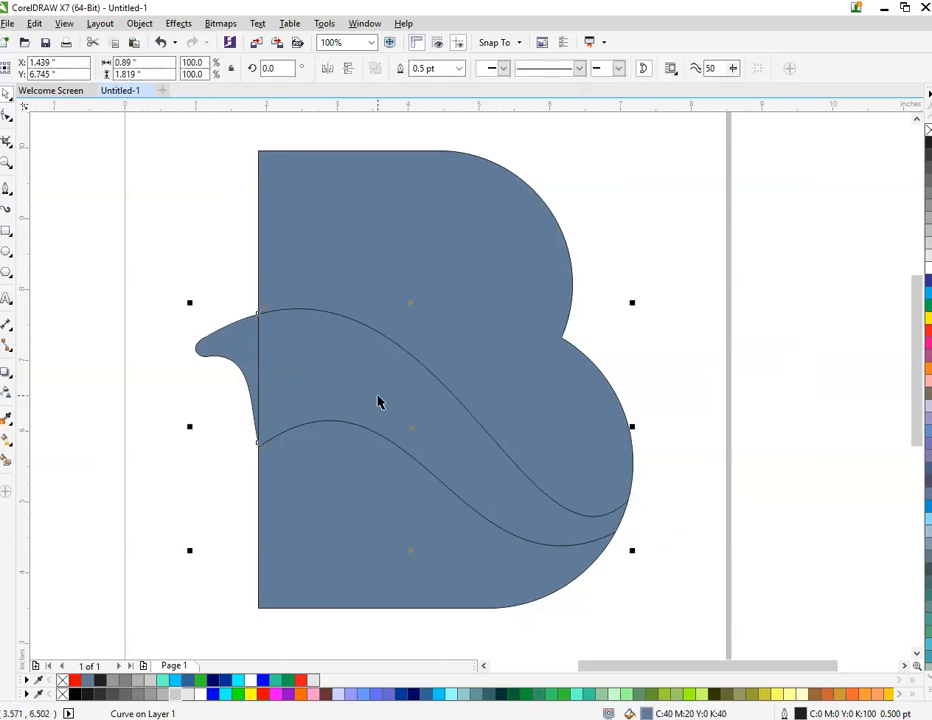
click(401, 68)
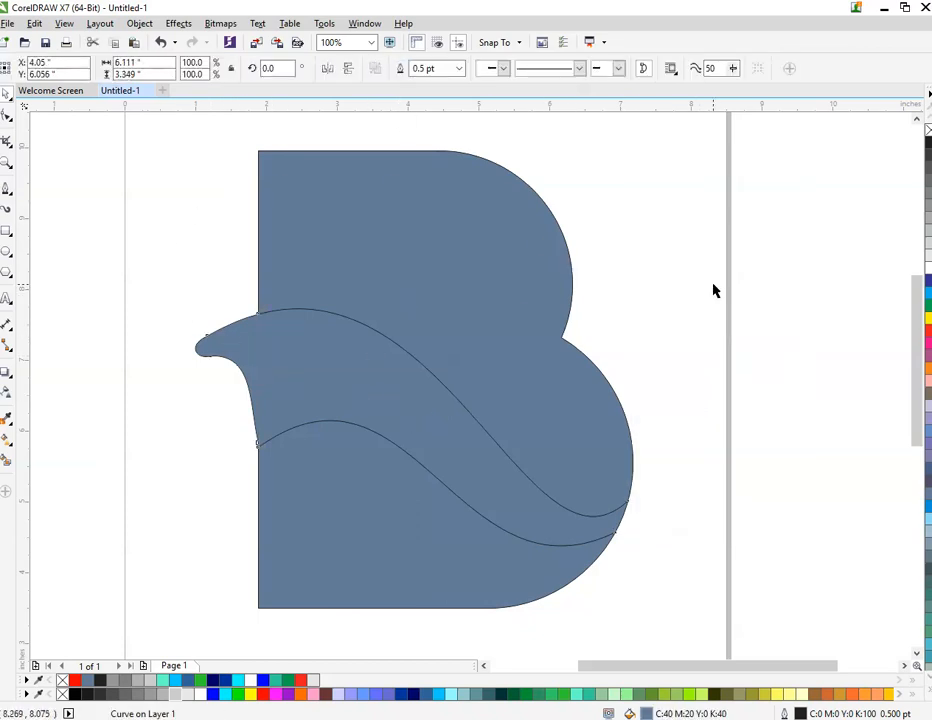
- Move the three filled pieces about 6 in to the left and delete the unfilled original B outline
scroll(428, 279, down, 1)
shift+click(353, 309)
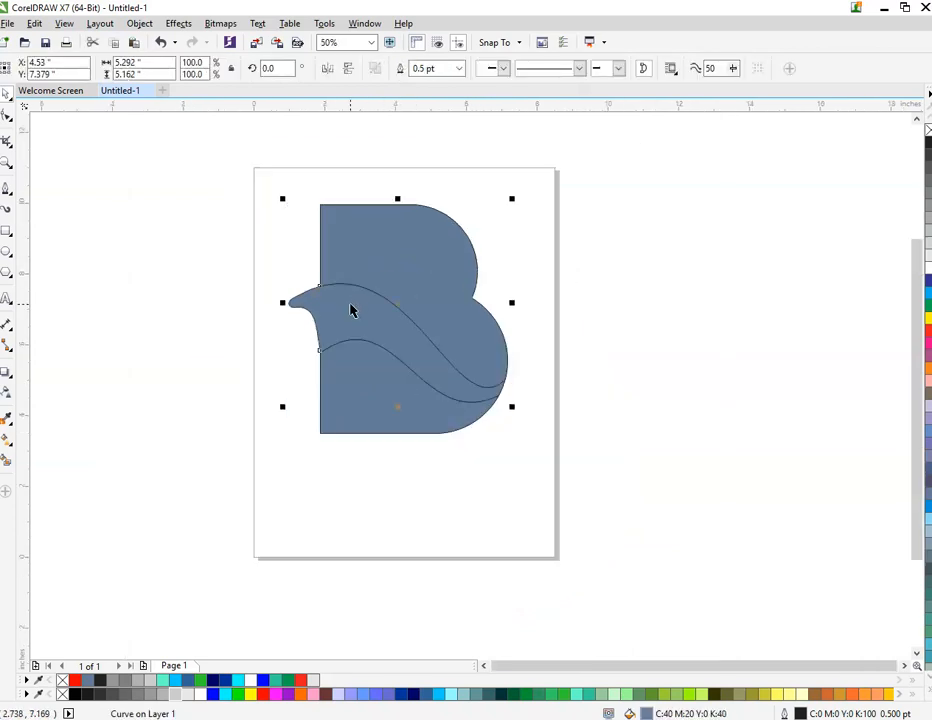
shift+click(381, 368)
drag(392, 351, 177, 349)
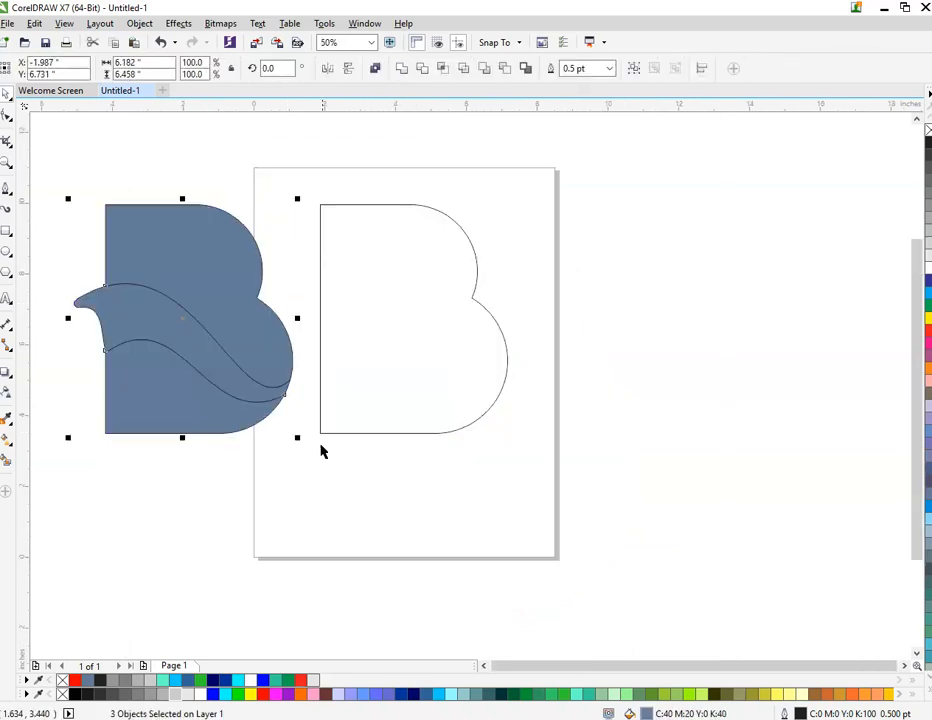
click(433, 289)
key(Delete)
- Select all three filled pieces together and move them back onto the page
drag(95, 174, 412, 470)
drag(64, 177, 330, 436)
drag(232, 322, 409, 347)
click(569, 342)
scroll(325, 229, up, 2)
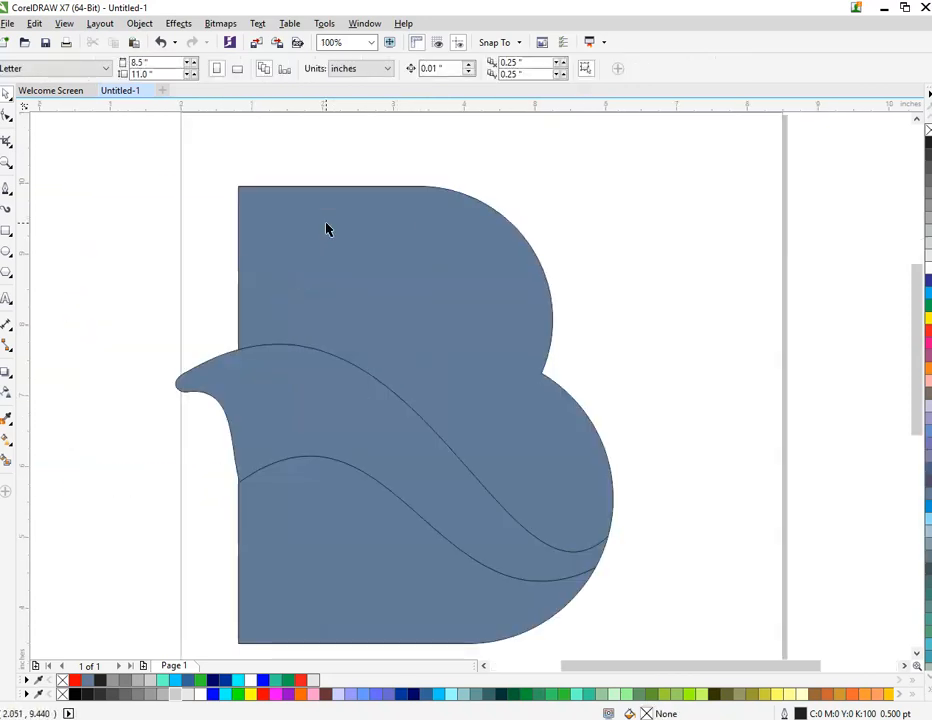
- Give the B's upper piece a diagonal linear fountain fill running from cyan at its upper-left corner to dark navy in the lower bowl
click(8, 444)
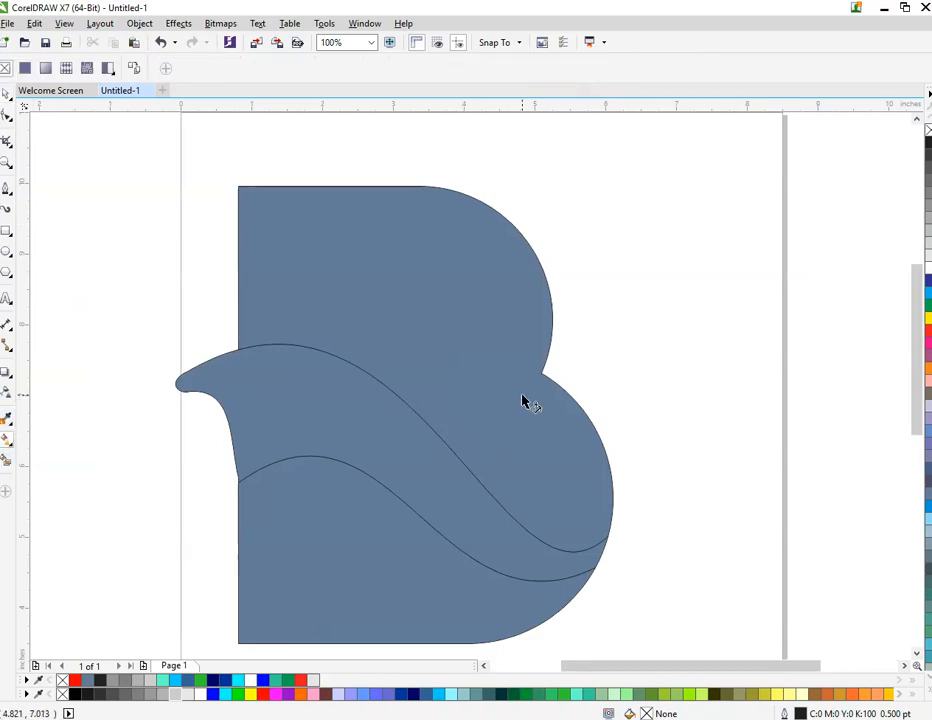
click(408, 318)
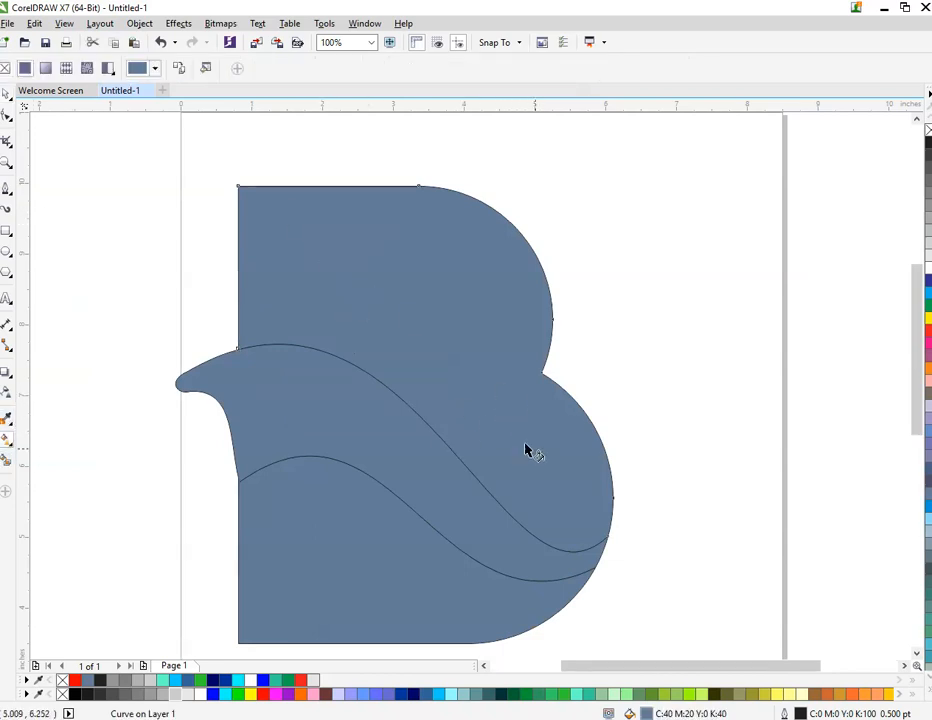
drag(240, 192, 562, 463)
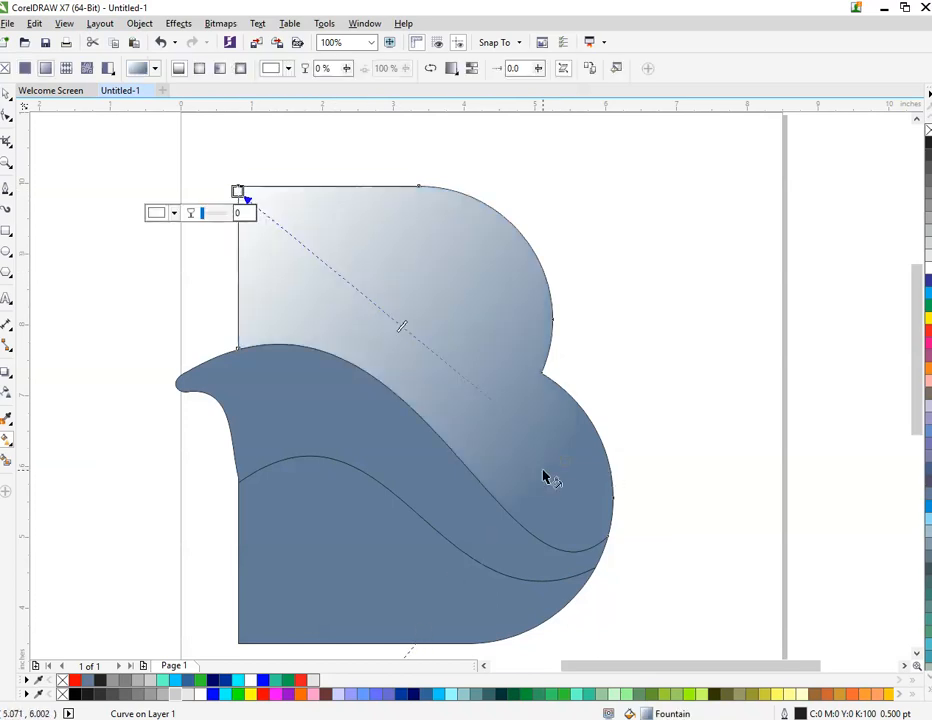
click(261, 679)
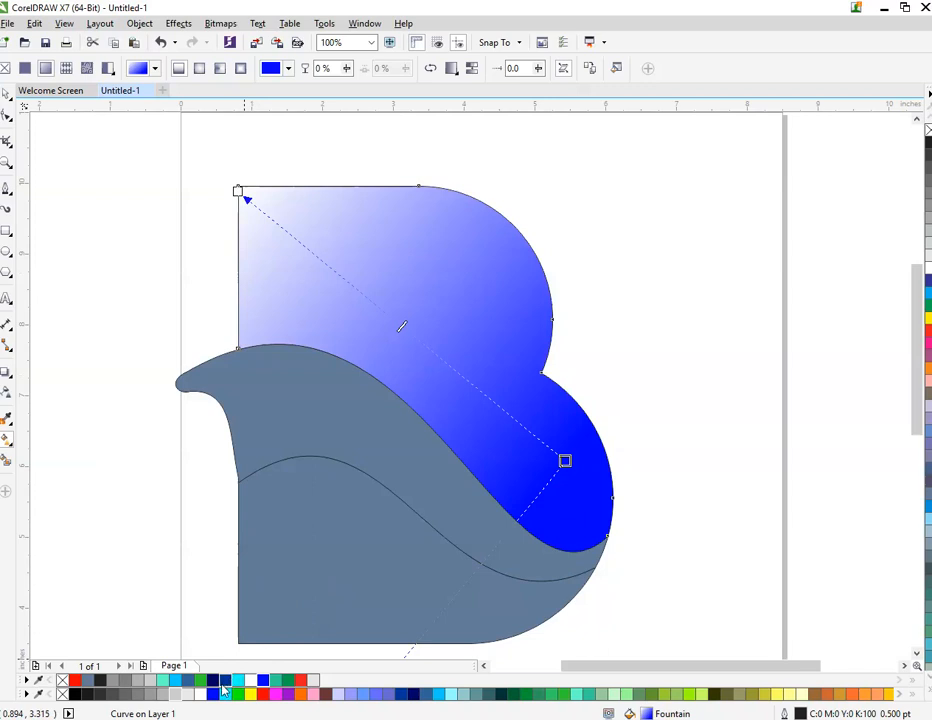
click(412, 694)
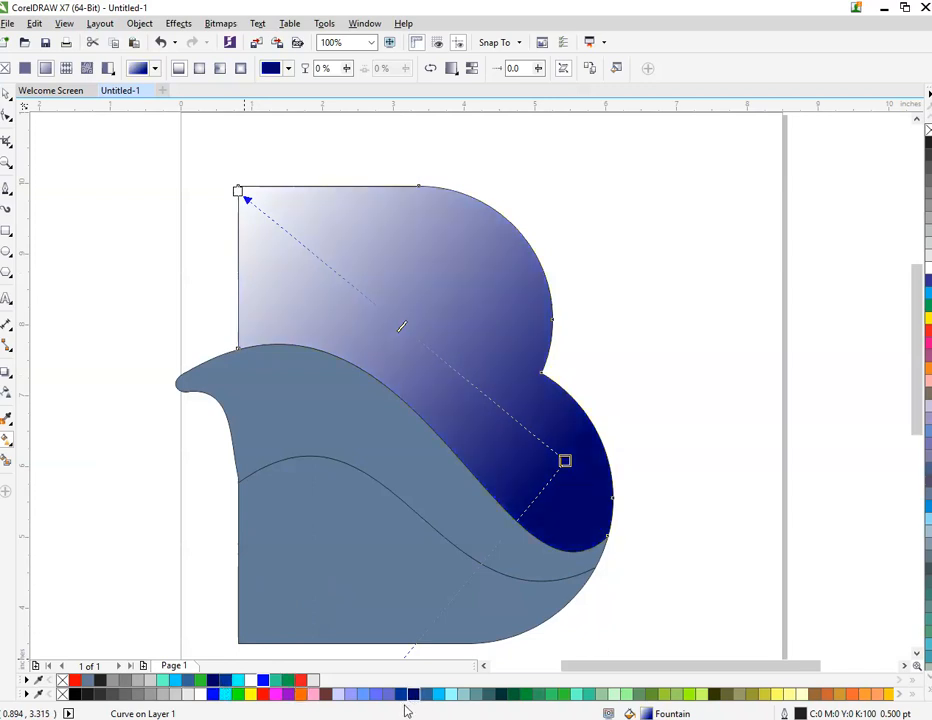
click(237, 191)
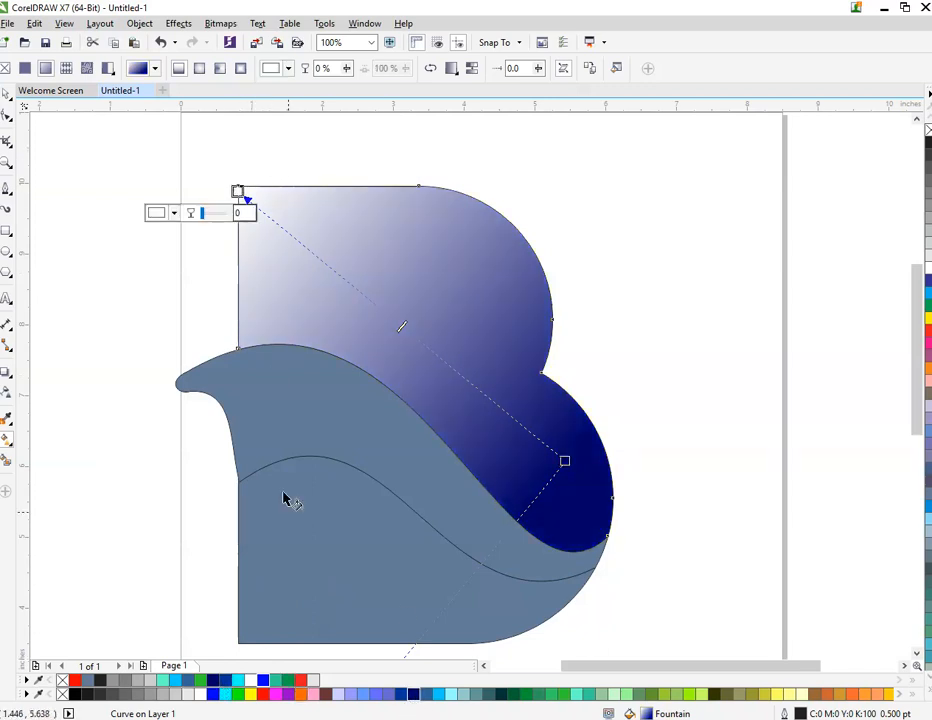
click(211, 694)
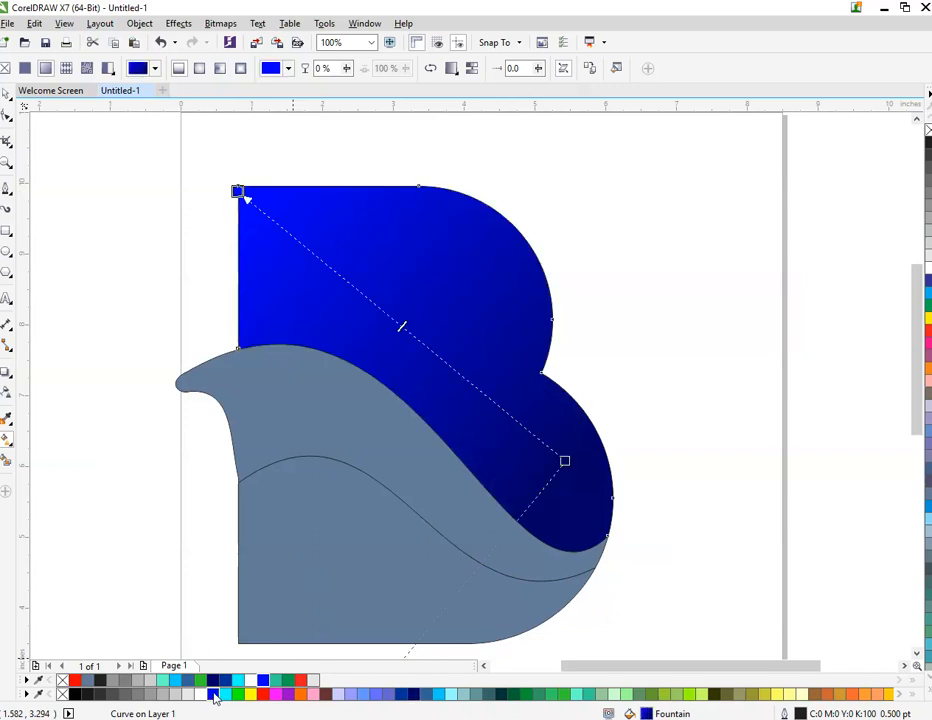
click(224, 695)
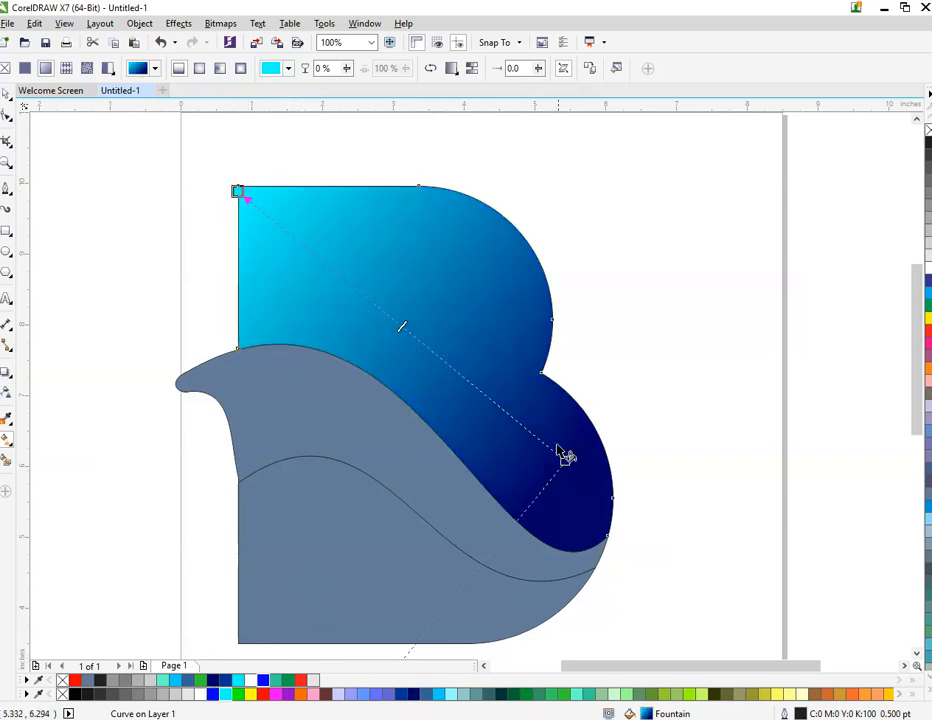
- Lengthen the upper piece's gradient so its cyan start lies outside the upper-left corner and its navy end sits inside the lower bowl
drag(563, 461, 504, 408)
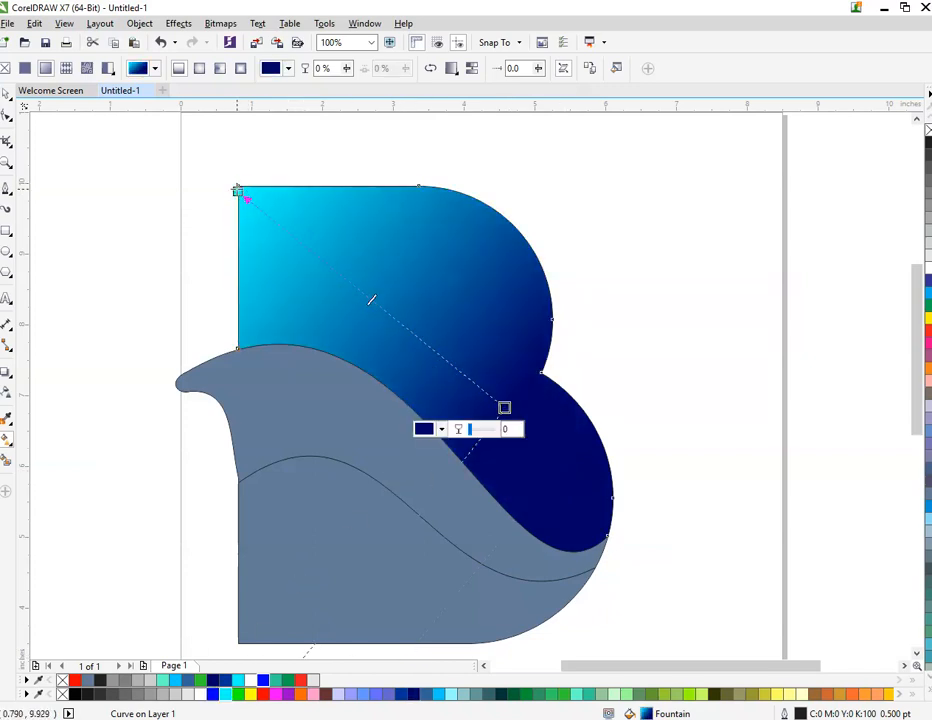
drag(240, 192, 179, 159)
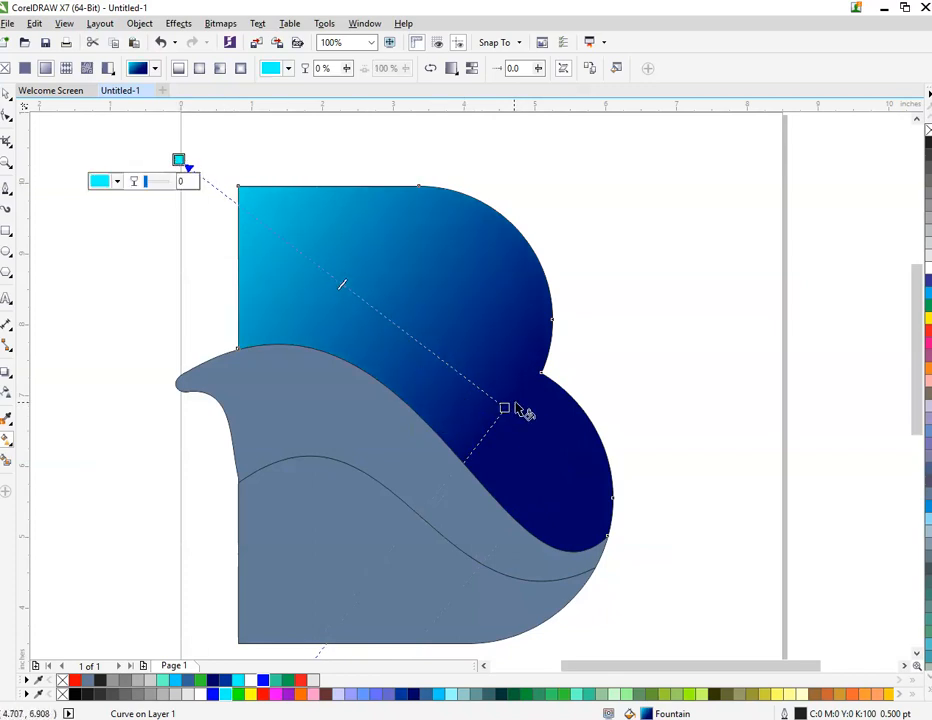
drag(506, 409, 551, 418)
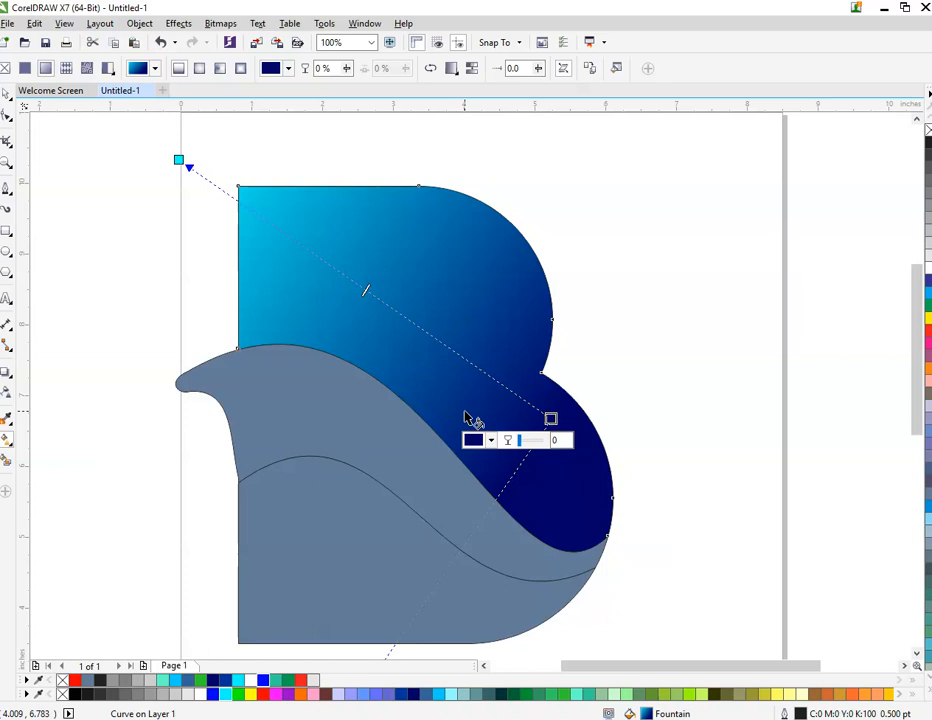
- Fill the middle wave band with a linear gradient from sky blue near its crest down to pure blue below the band
click(368, 416)
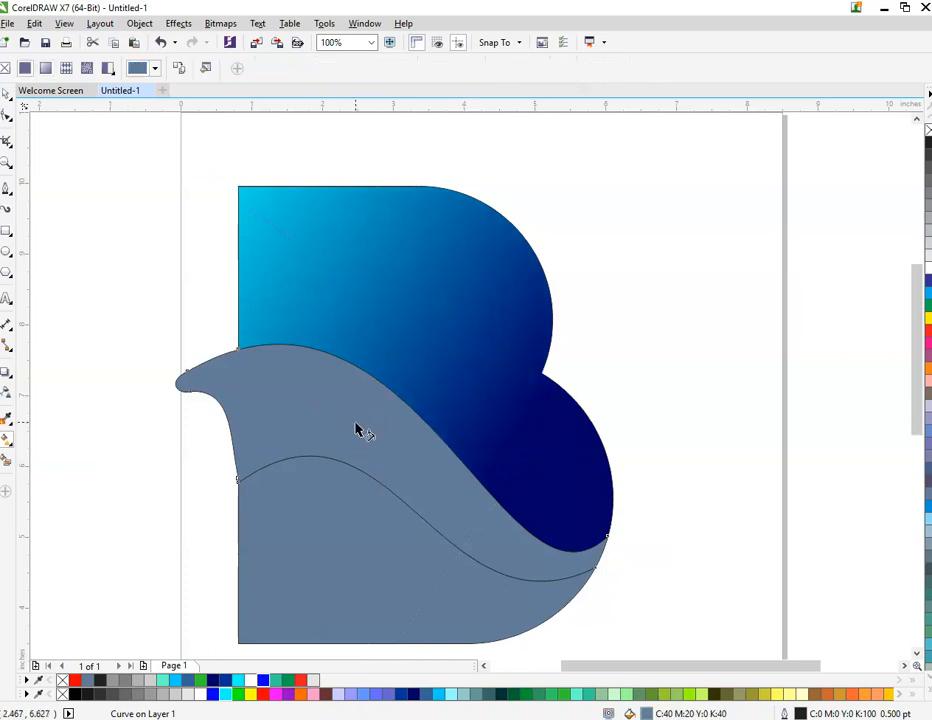
drag(296, 362, 347, 522)
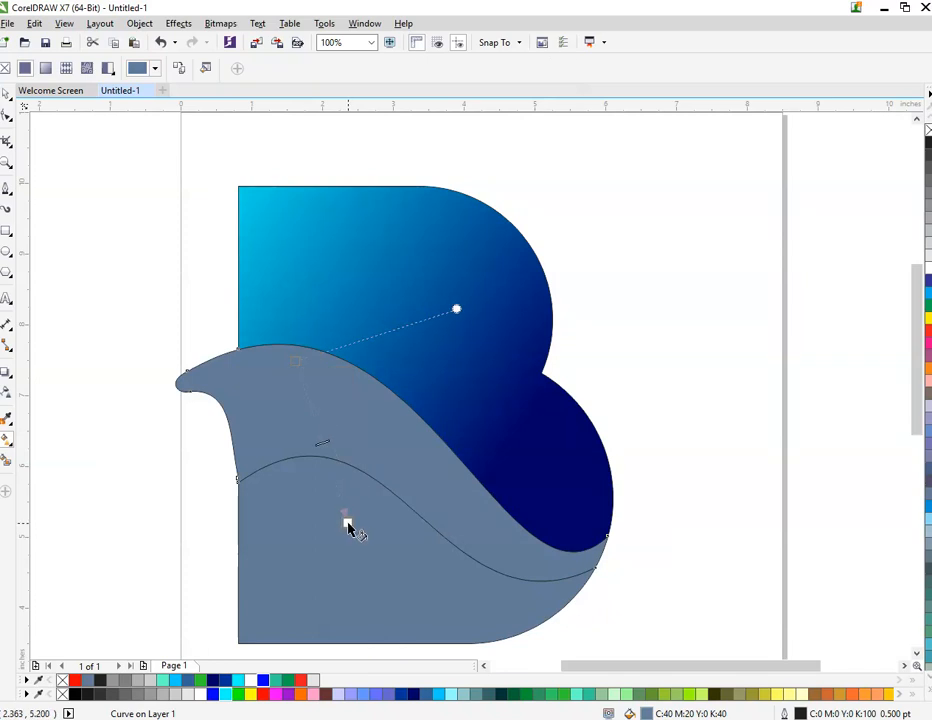
click(296, 362)
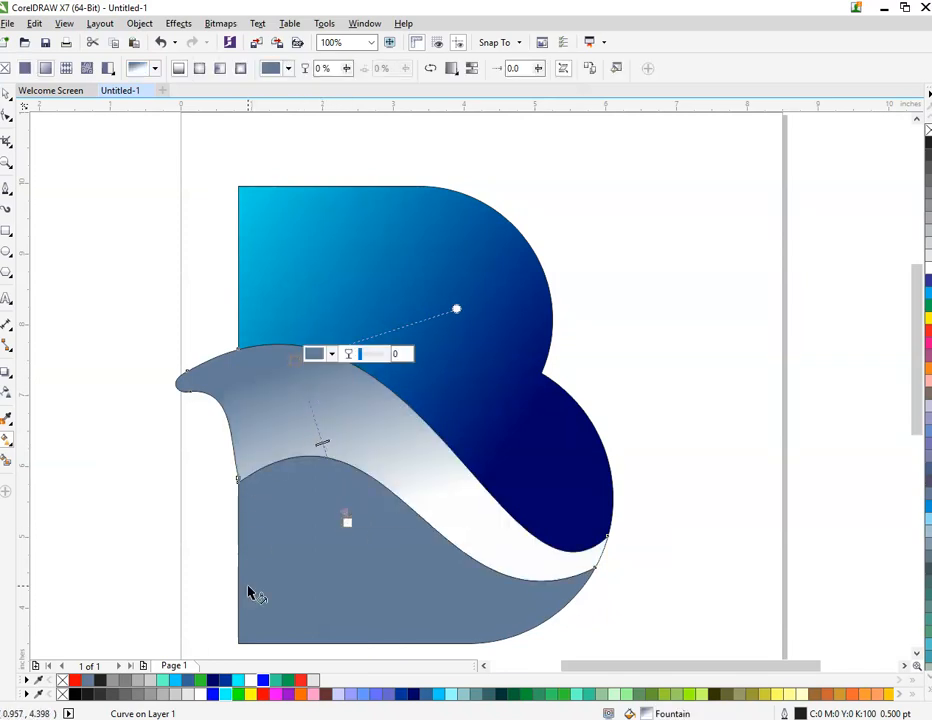
click(237, 681)
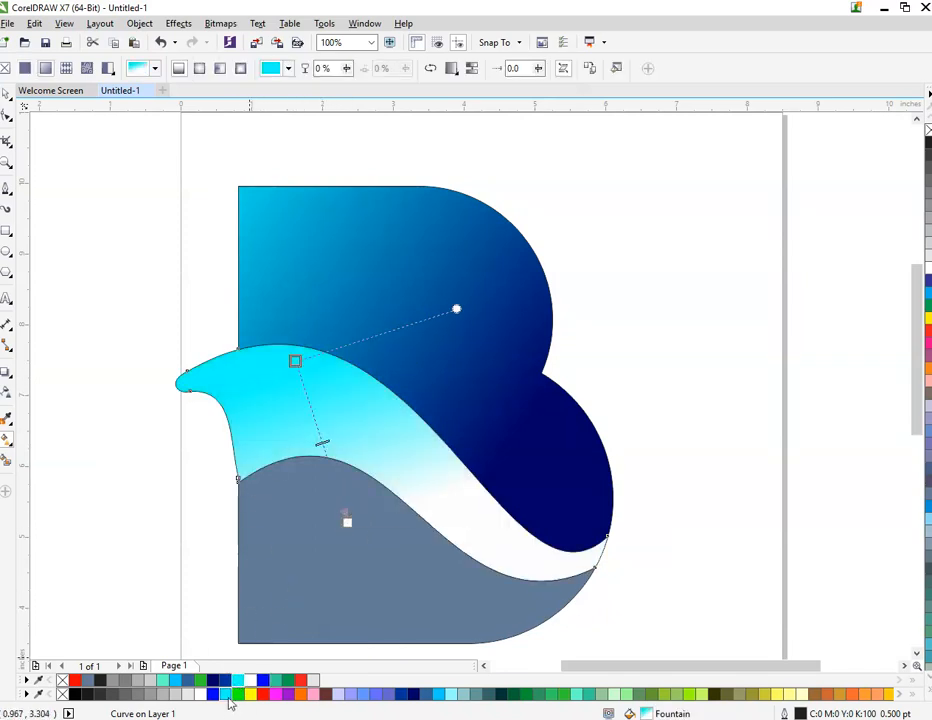
click(176, 681)
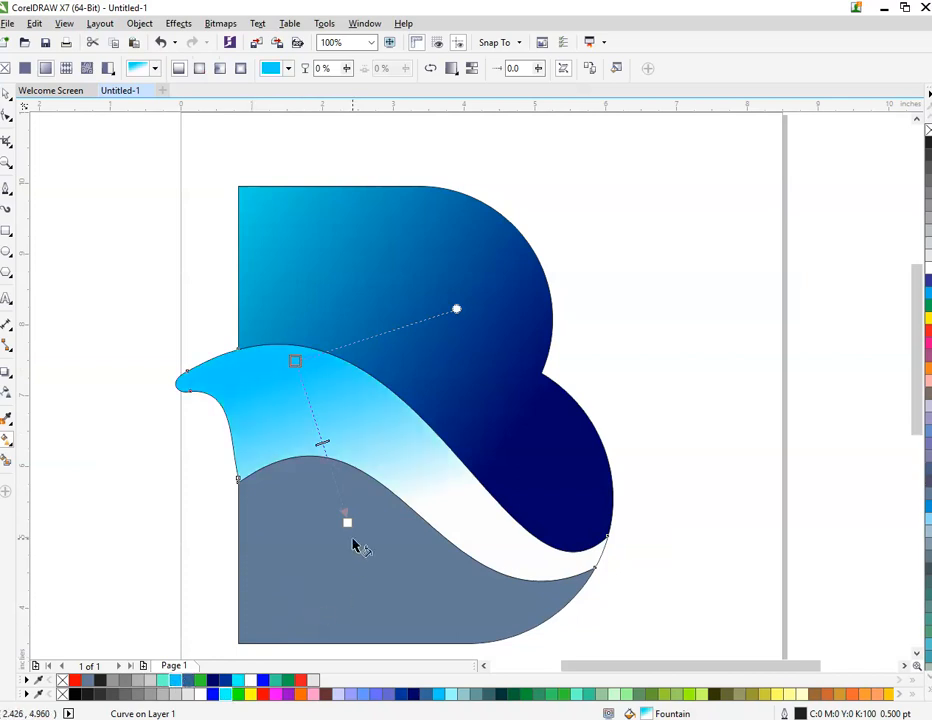
click(348, 521)
click(222, 694)
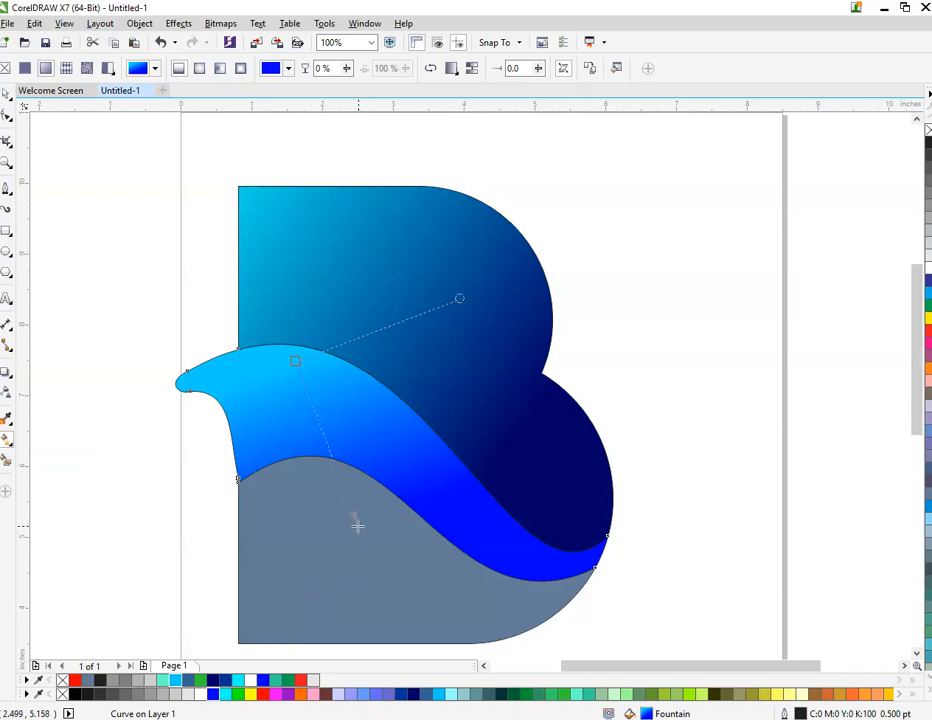
drag(352, 523, 372, 550)
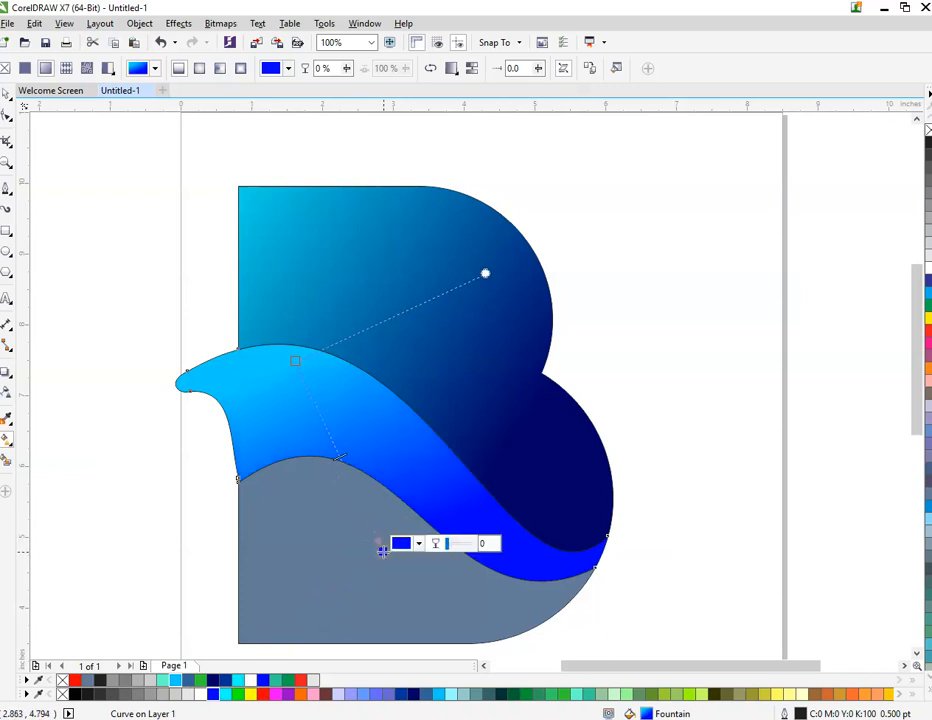
- Fill the B's bottom piece with a linear gradient from mint green near its crest to pure blue just below its base
click(304, 583)
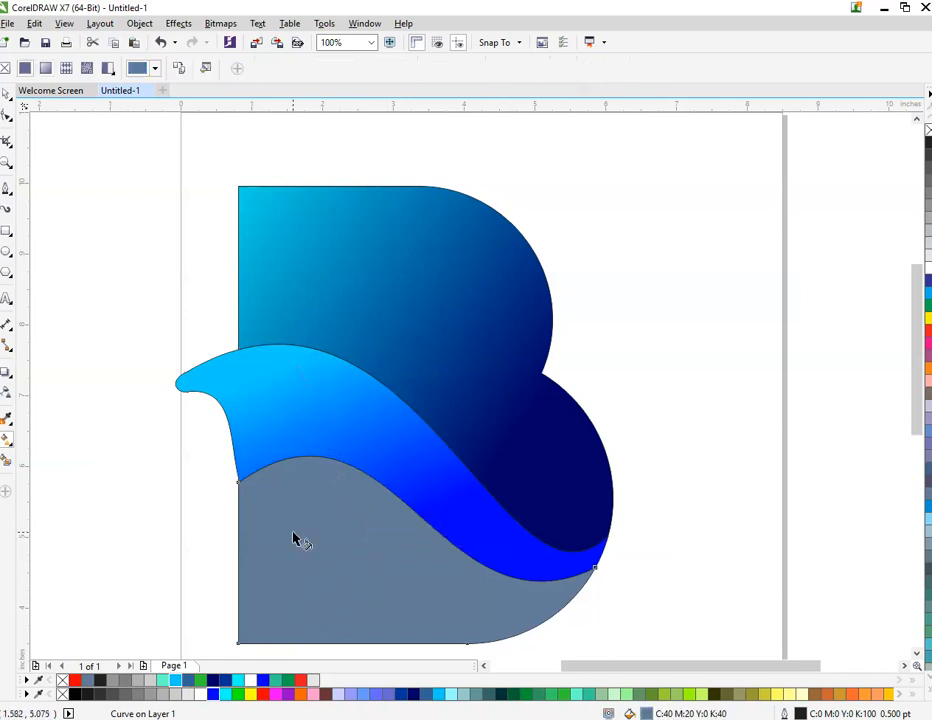
drag(288, 469, 366, 650)
click(288, 472)
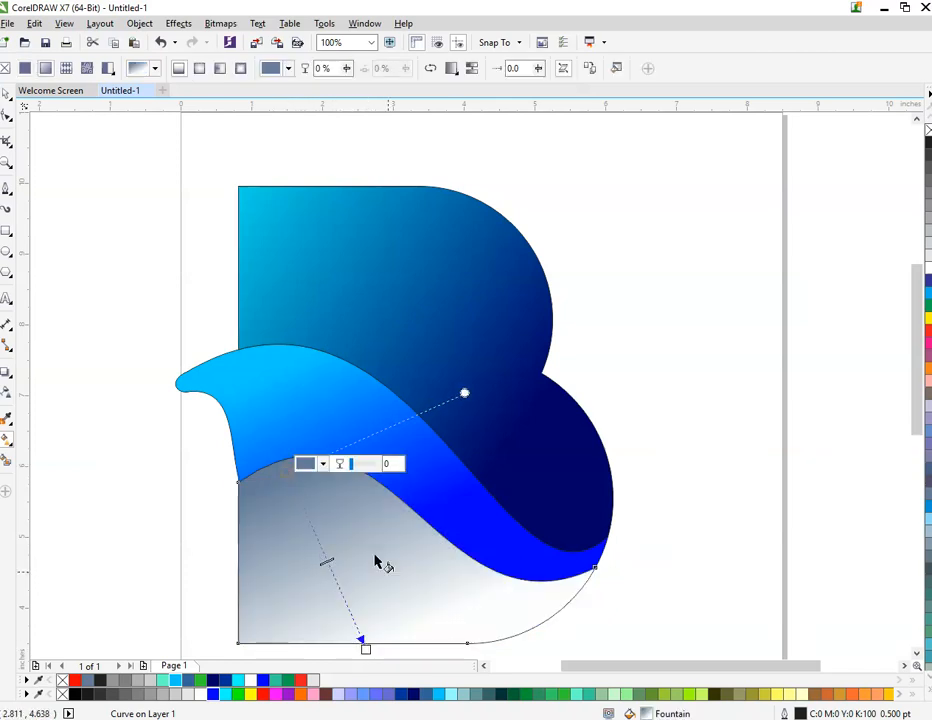
click(577, 697)
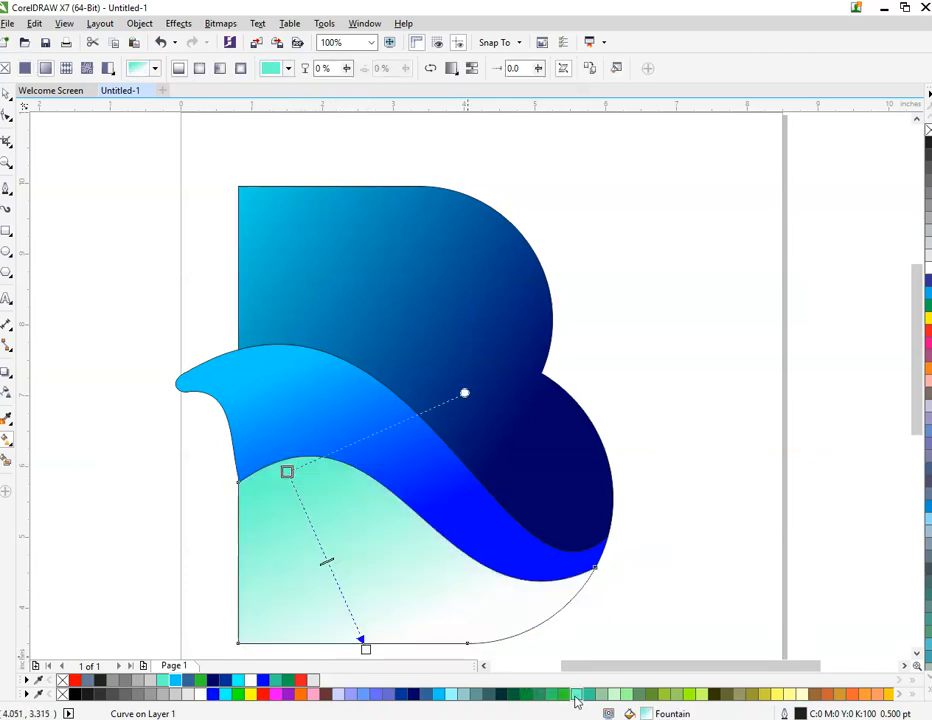
click(365, 649)
click(213, 694)
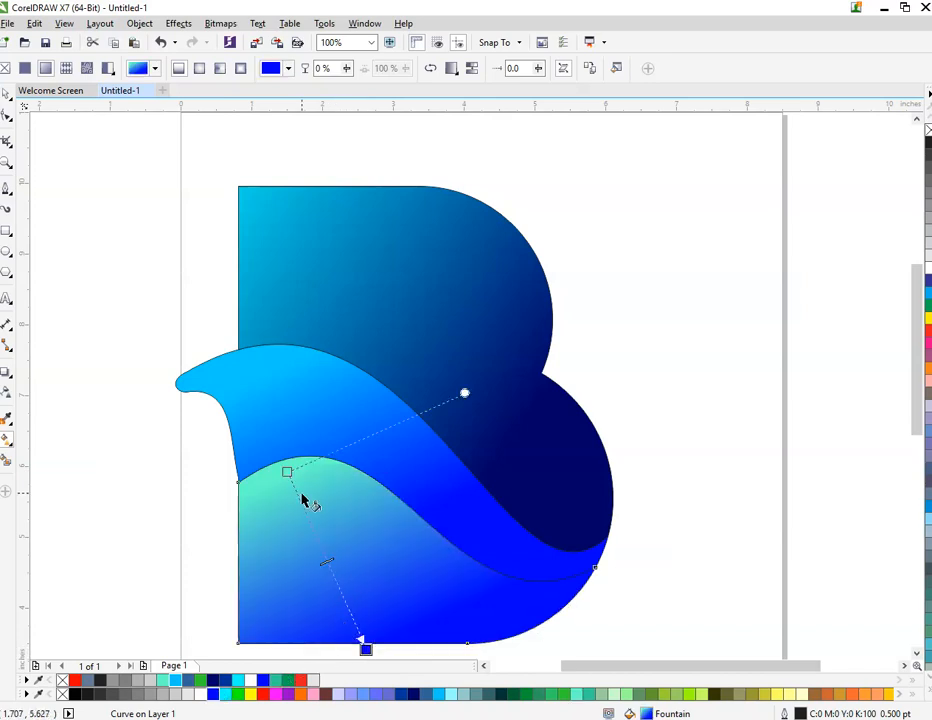
- Adjust the bottom piece's gradient to run almost vertically, with mint just under the crest and the blue end well below the base
drag(287, 472, 306, 512)
scroll(305, 512, down, 2)
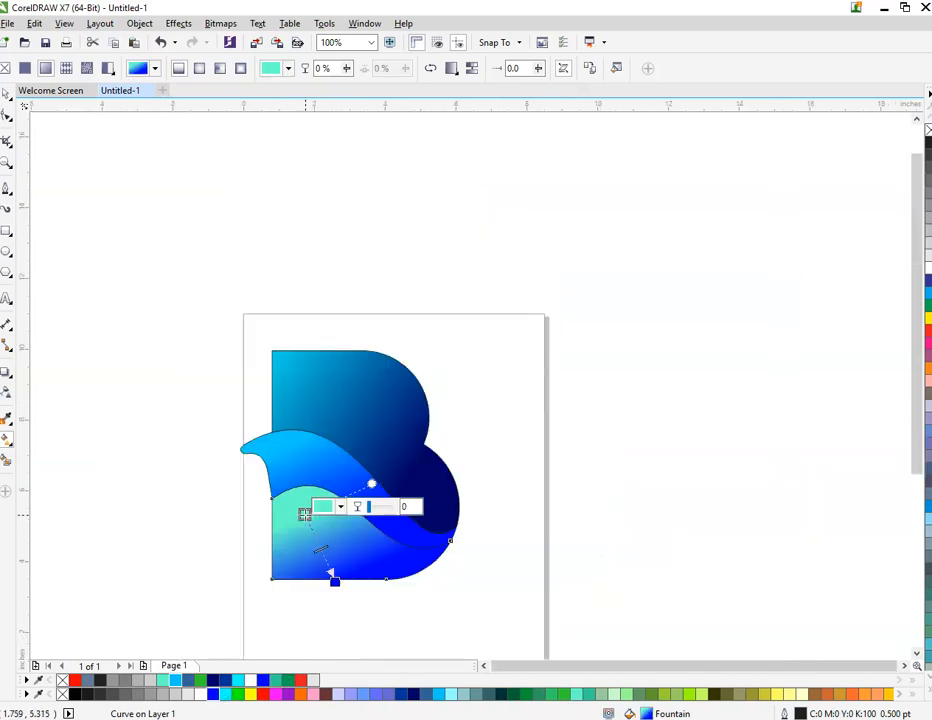
scroll(334, 610, up, 2)
drag(336, 556, 308, 620)
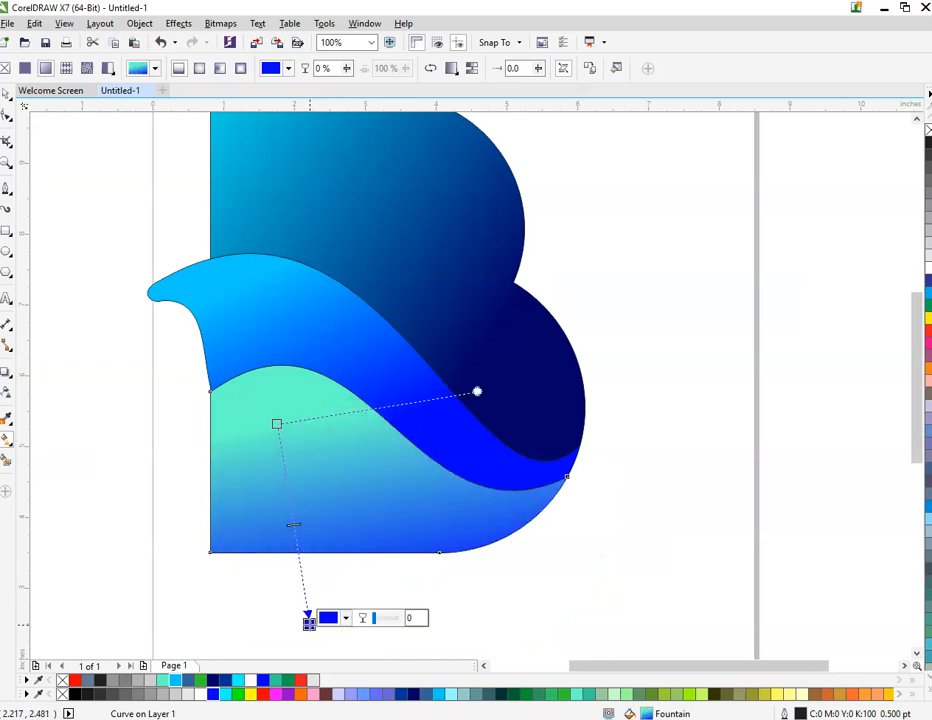
drag(277, 424, 278, 400)
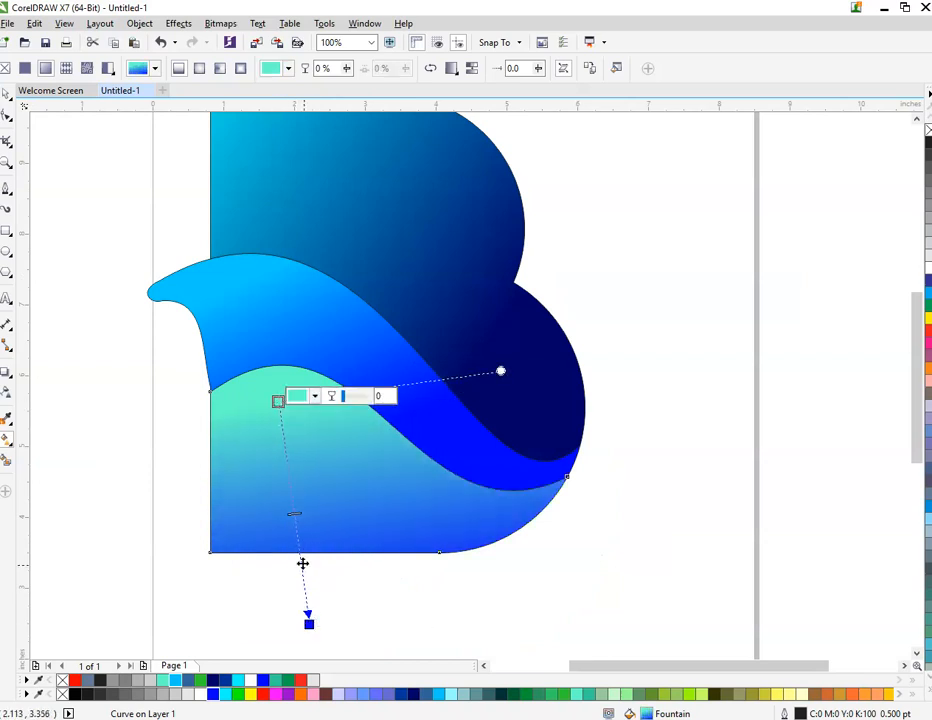
click(410, 582)
scroll(410, 582, down, 2)
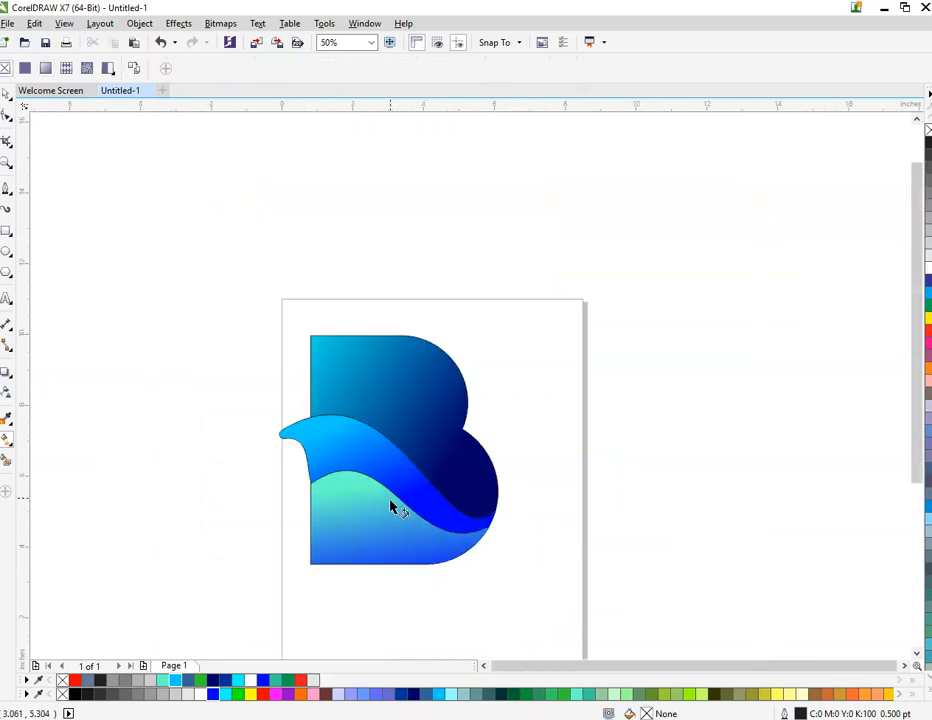
scroll(391, 503, up, 2)
key(space)
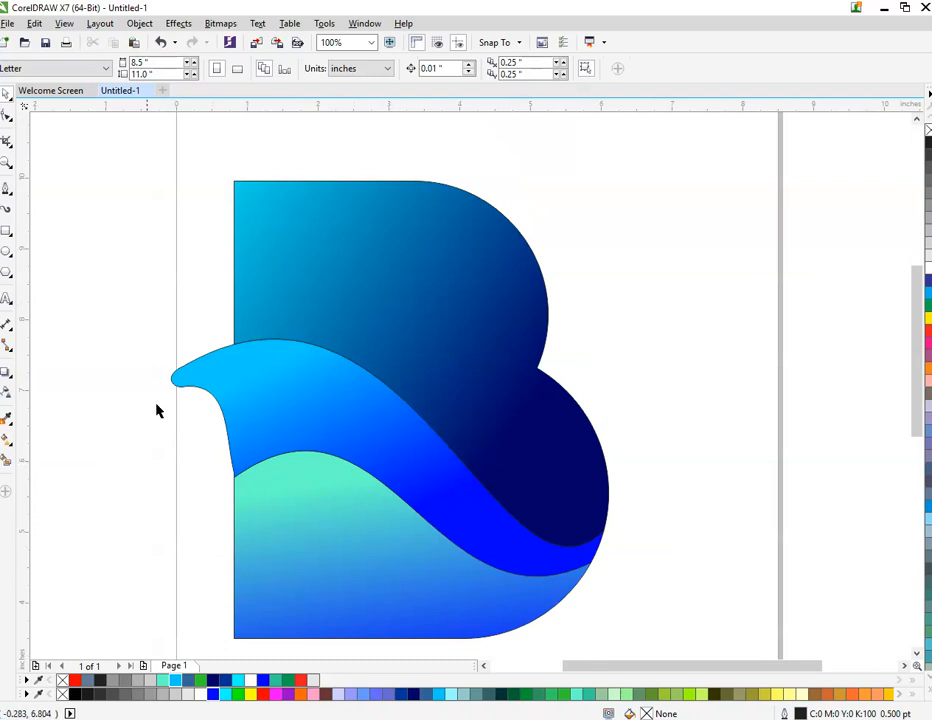
- Draw a small circle about 0.24 in across and place it just outside the left tip of the wave band
click(7, 234)
scroll(128, 372, up, 2)
click(7, 251)
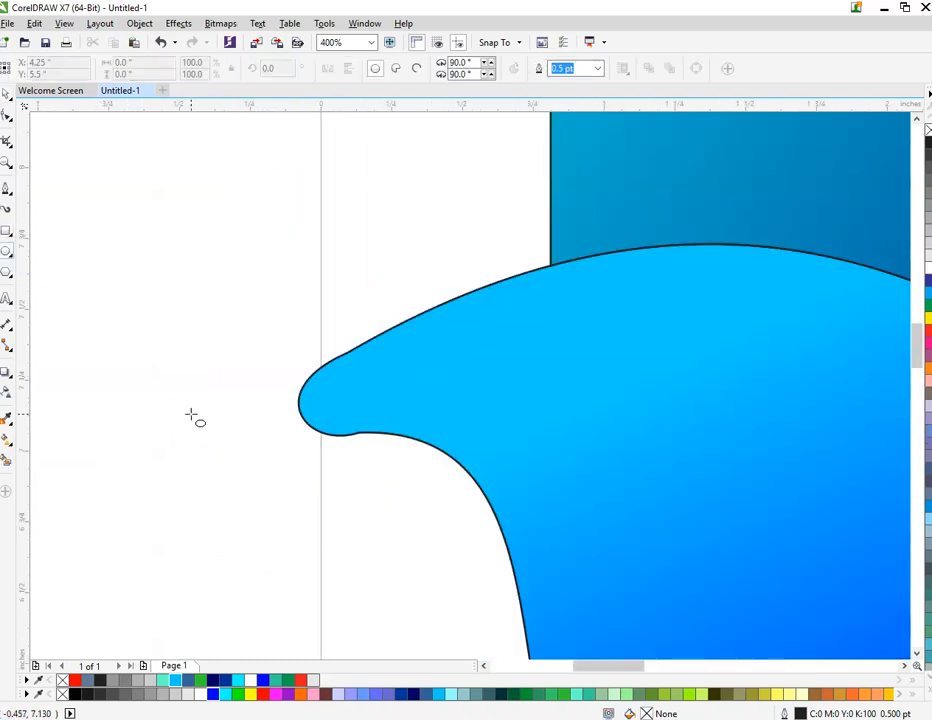
drag(180, 404, 276, 455)
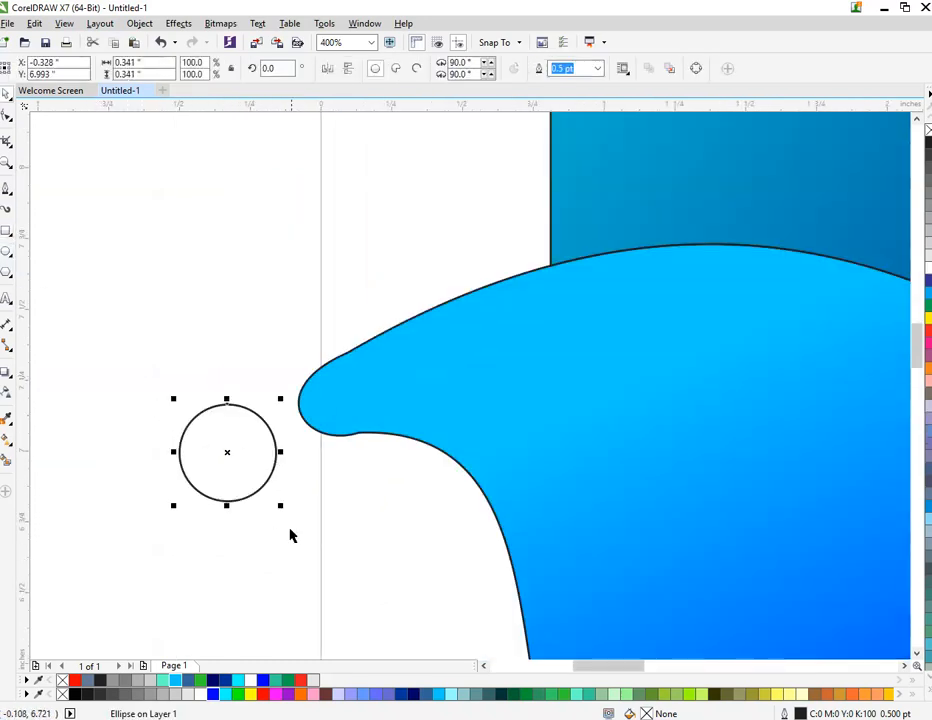
drag(279, 503, 251, 479)
drag(199, 456, 245, 454)
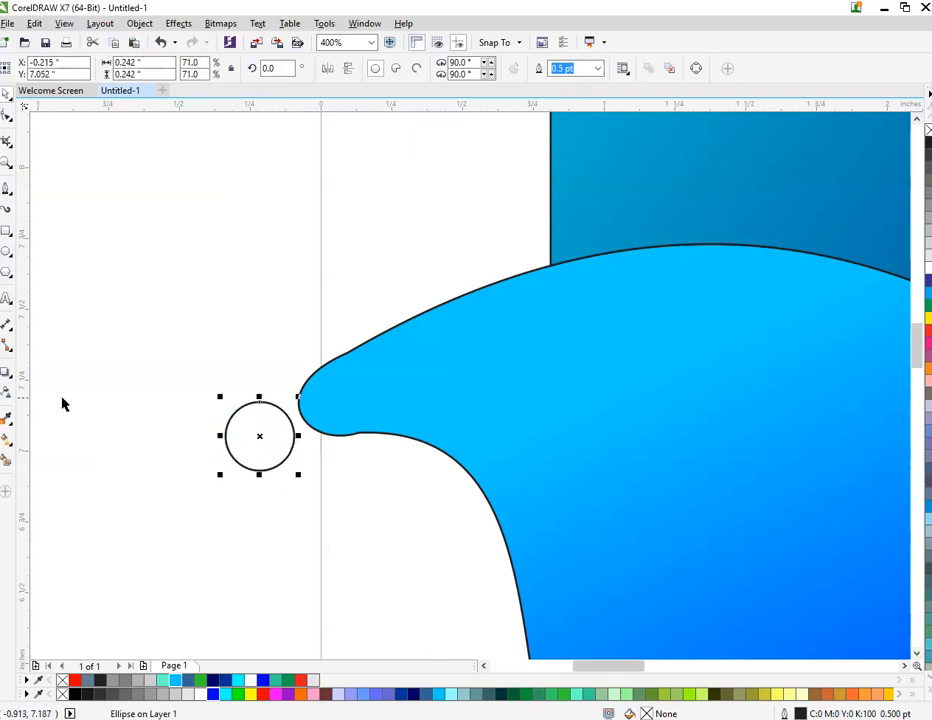
- Sample the light blue from the wave band's tip and apply it as the small circle's fill
click(7, 420)
click(324, 394)
click(262, 435)
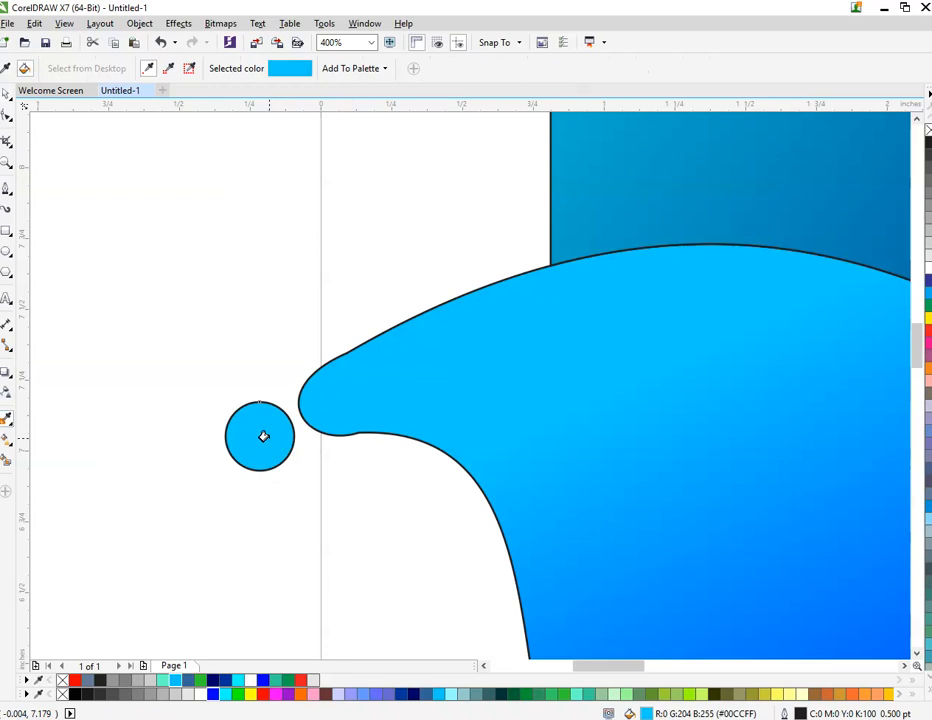
key(space)
scroll(266, 435, down, 5)
click(391, 574)
- Remove the outlines from the three B pieces and the small circle and group all four objects
scroll(391, 574, up, 1)
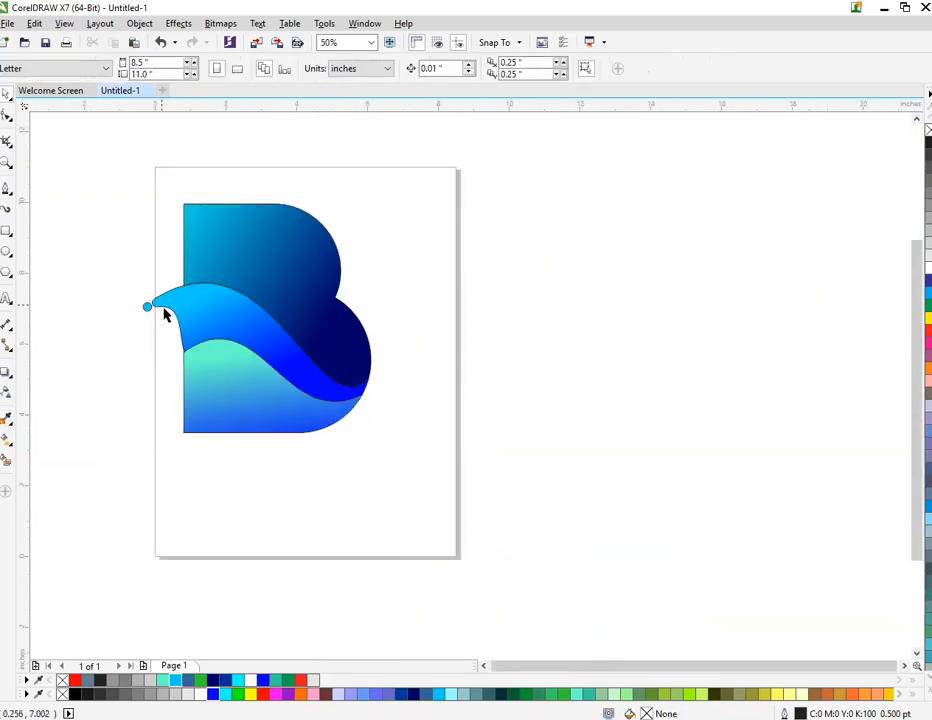
drag(102, 173, 487, 530)
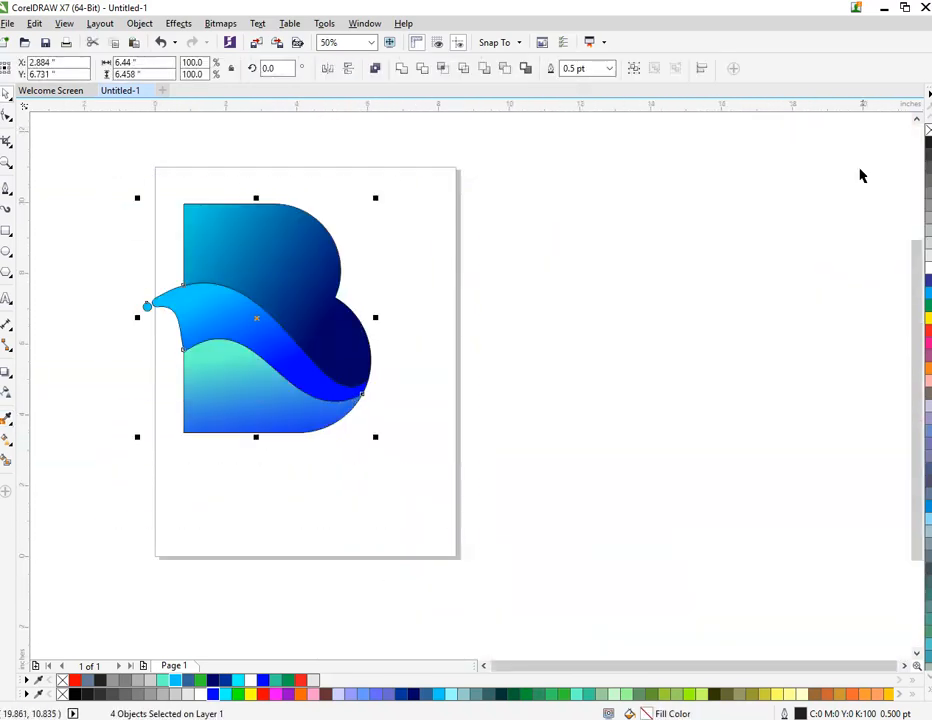
right_click(926, 131)
key(ctrl+g)
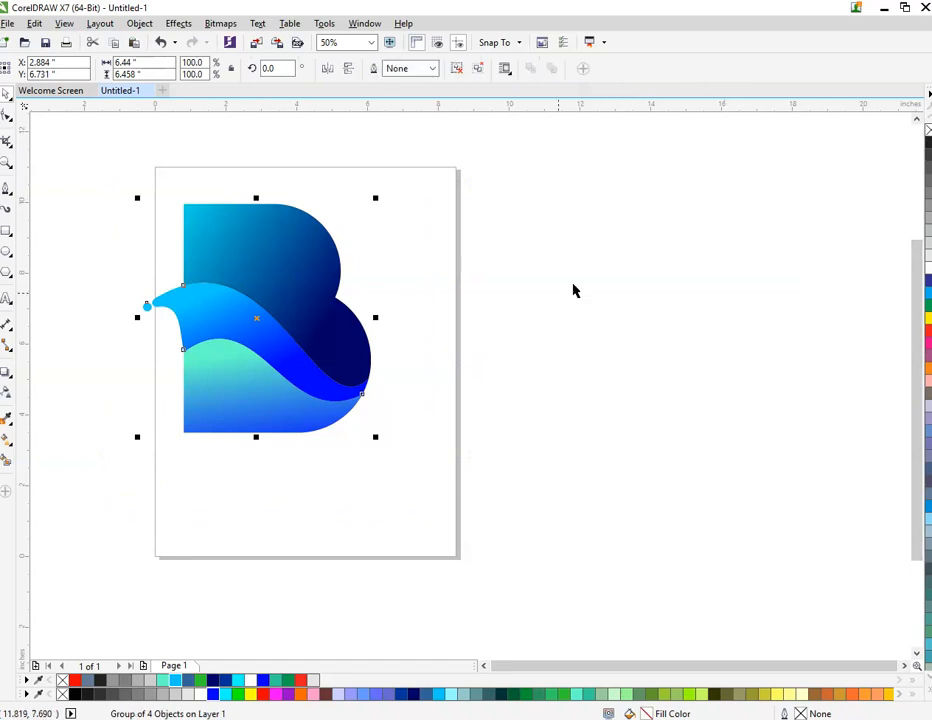
click(595, 356)
- Add the artistic text BRIGHT below the letter B and set its font to Arial Rounded MT Bold
click(6, 298)
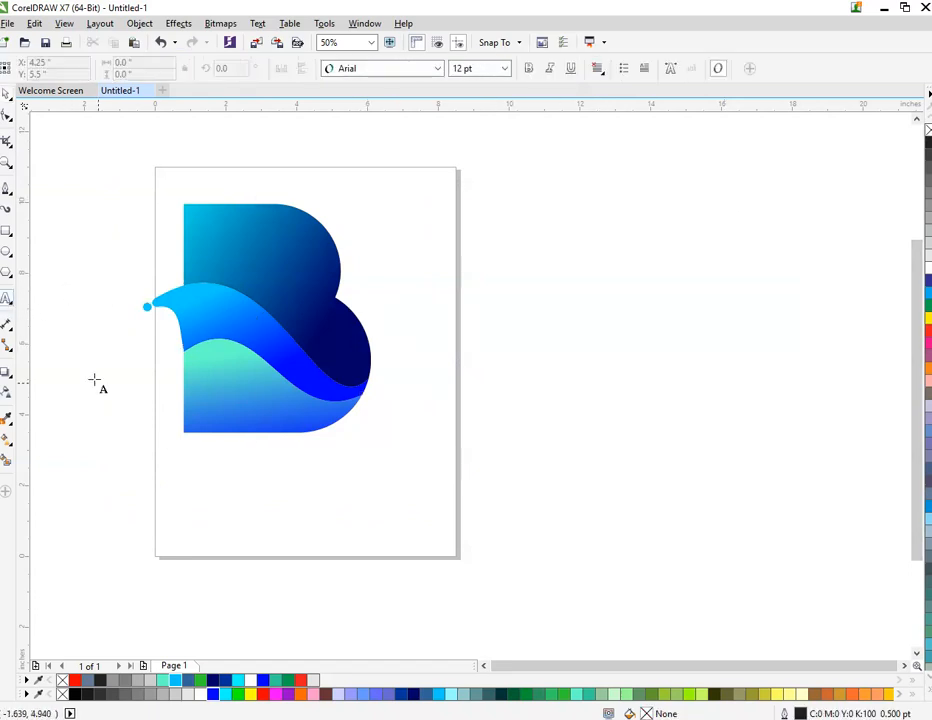
click(181, 470)
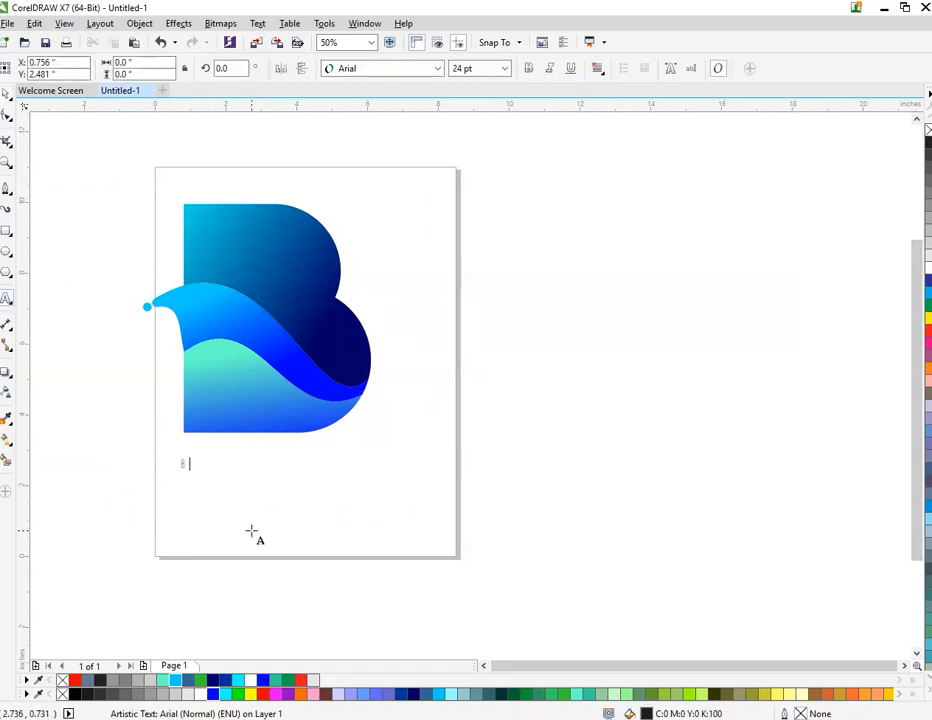
key(ctrl+a)
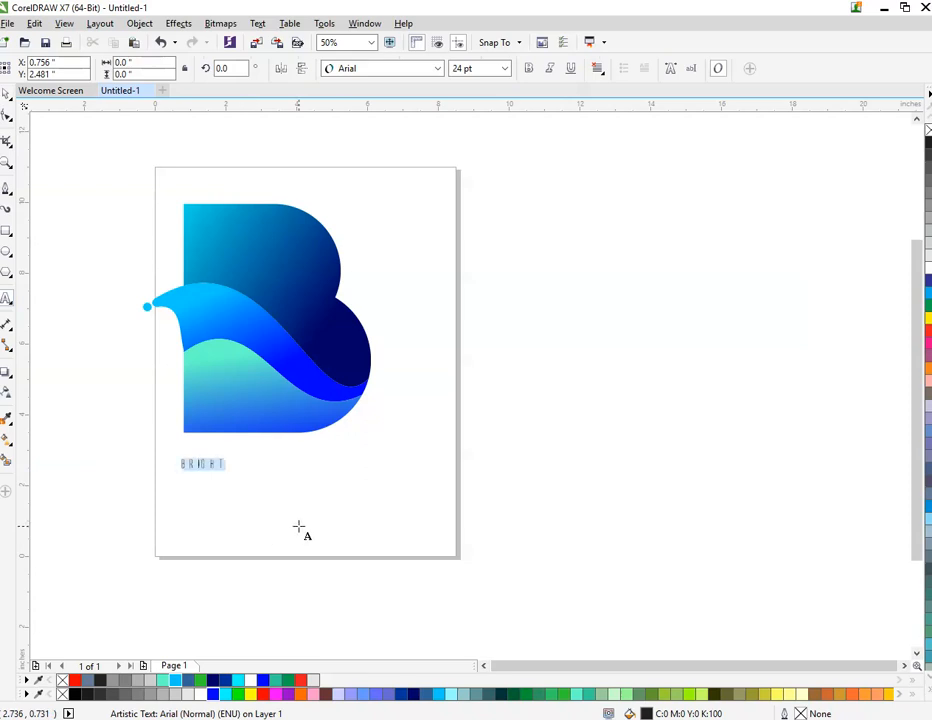
click(437, 68)
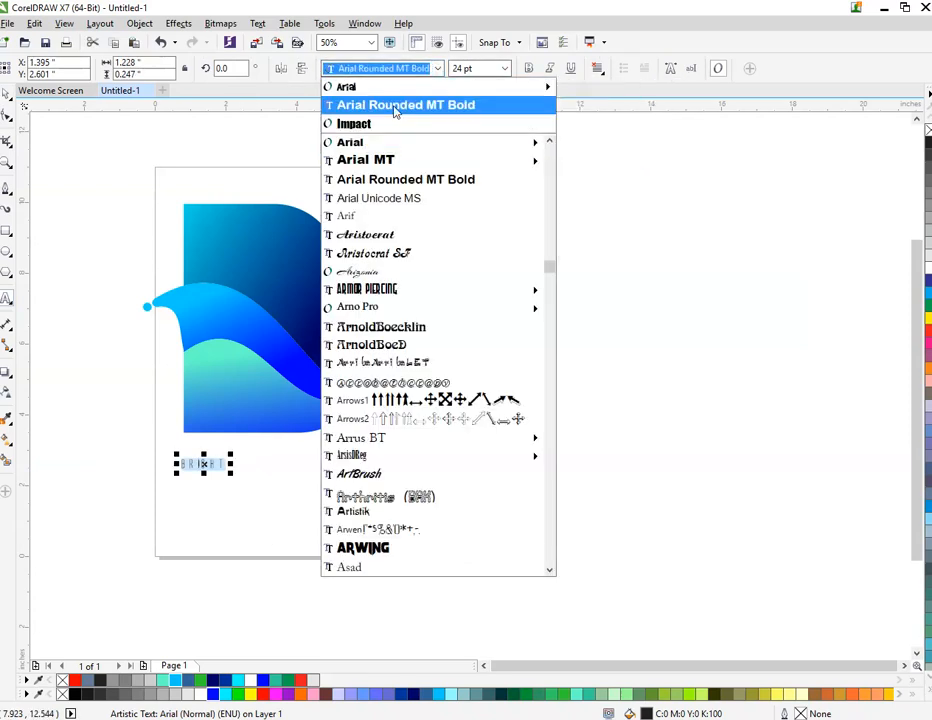
click(395, 105)
- Scale the BRIGHT text up proportionally to about 4.84 in wide so it nearly spans the B above it
drag(230, 458, 396, 432)
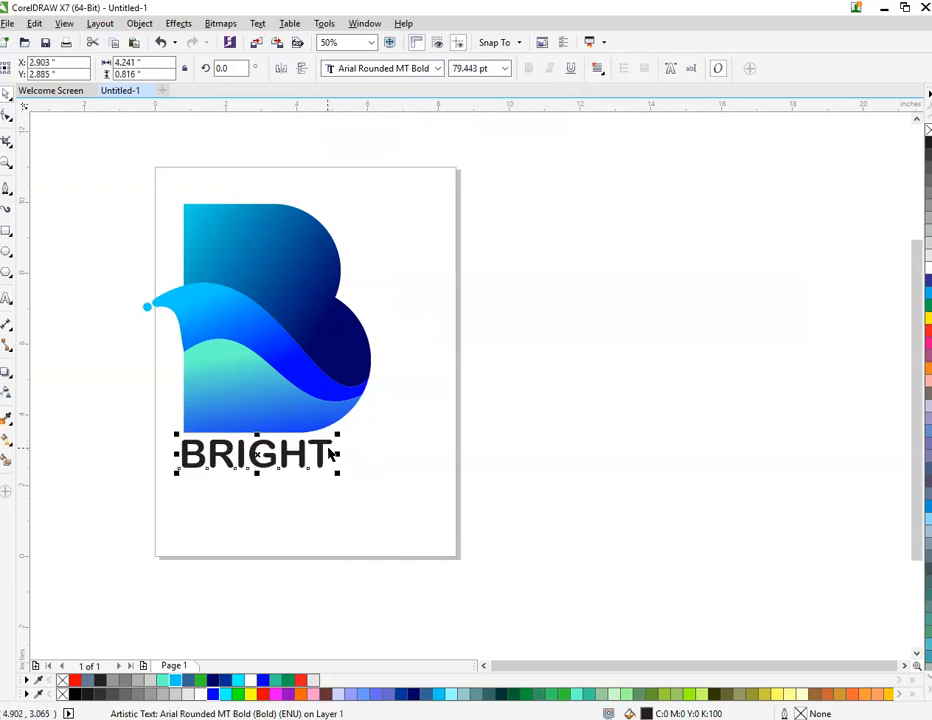
scroll(154, 420, up, 2)
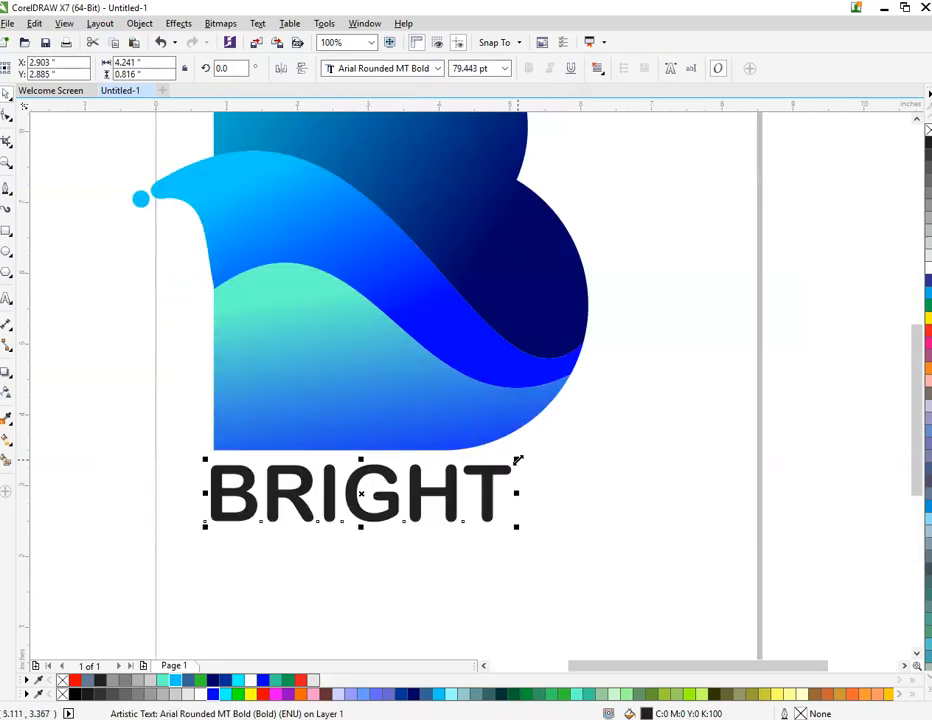
drag(518, 459, 560, 452)
scroll(477, 430, down, 2)
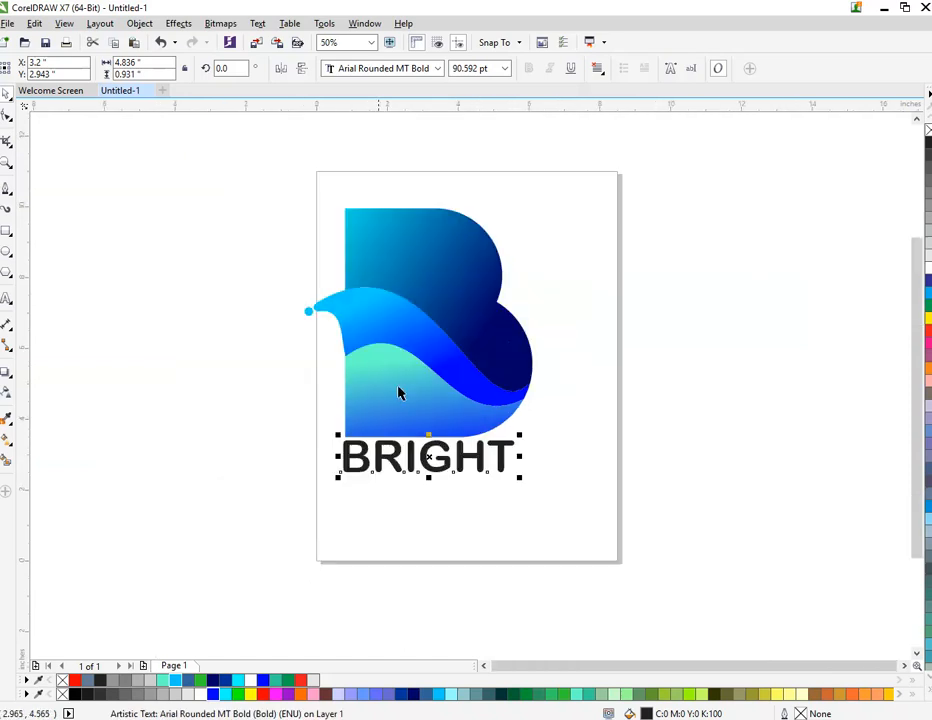
- Fill the BRIGHT text with yellow
click(277, 302)
click(490, 442)
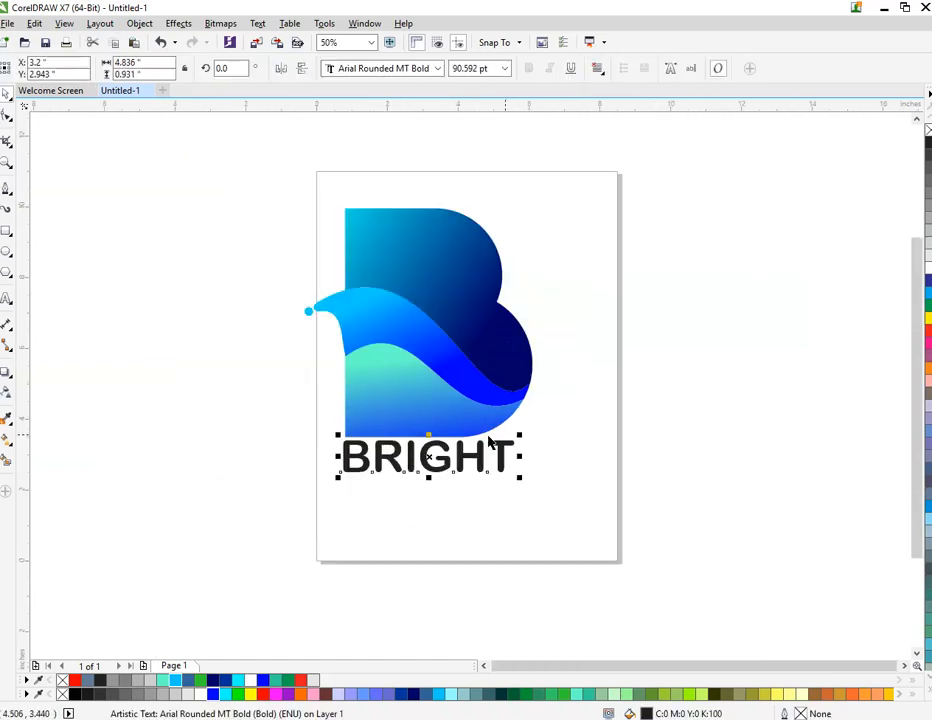
click(927, 320)
- Group the BRIGHT text together with the B artwork and its accent dot
click(755, 337)
drag(271, 155, 593, 574)
key(ctrl+g)
key(shift+F2)
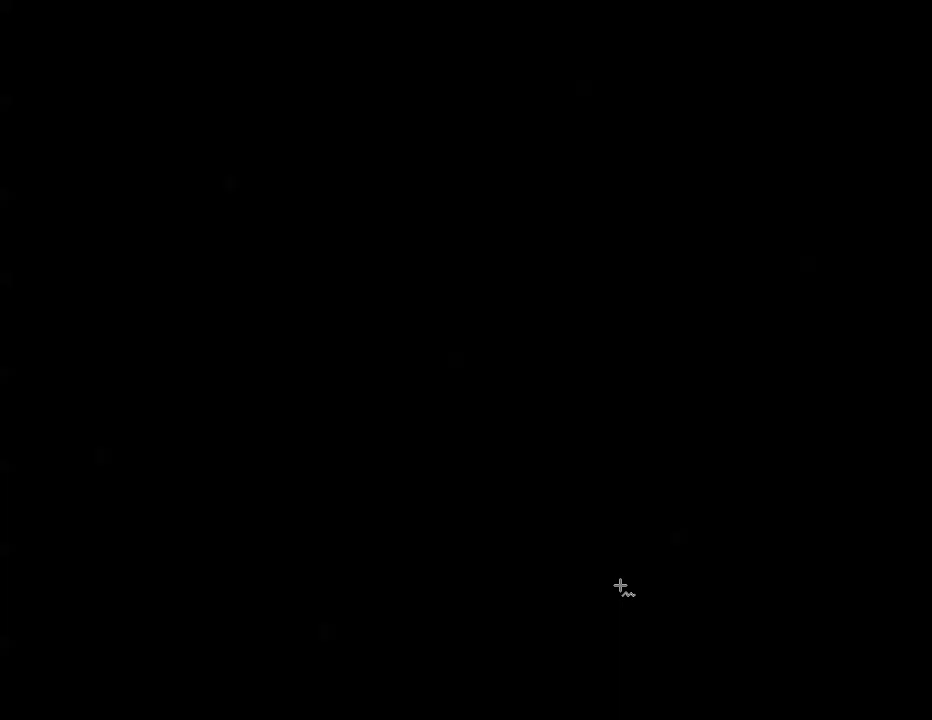